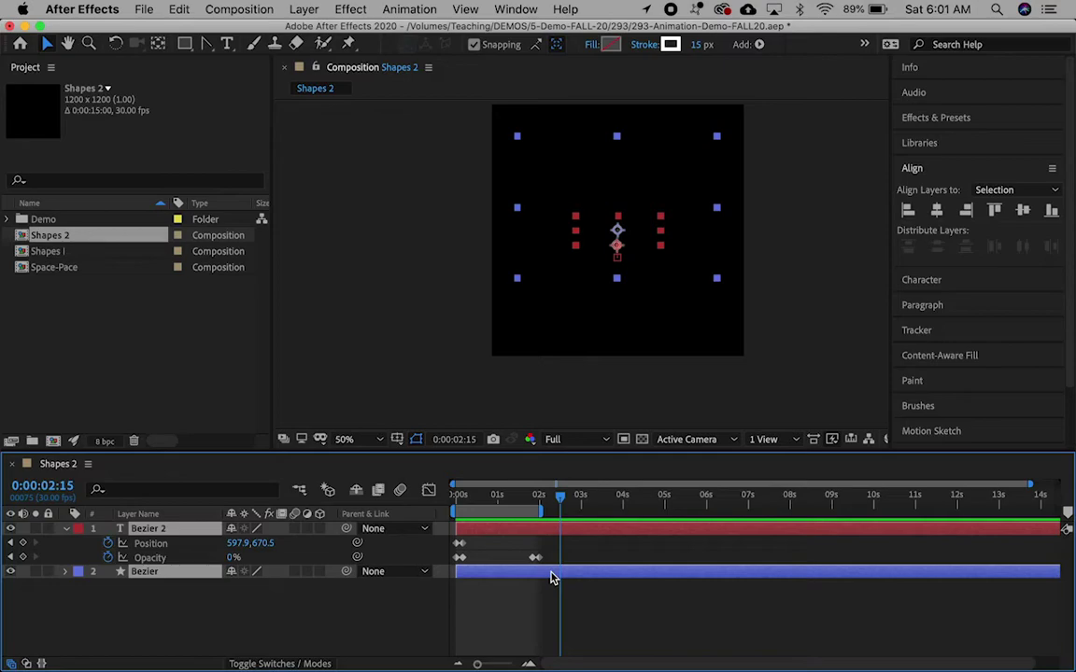
- Trim the ends of the Bezier 2 and Bezier layers to 0:00:02:15 and shift the work area to start there
key(alt+bracketright)
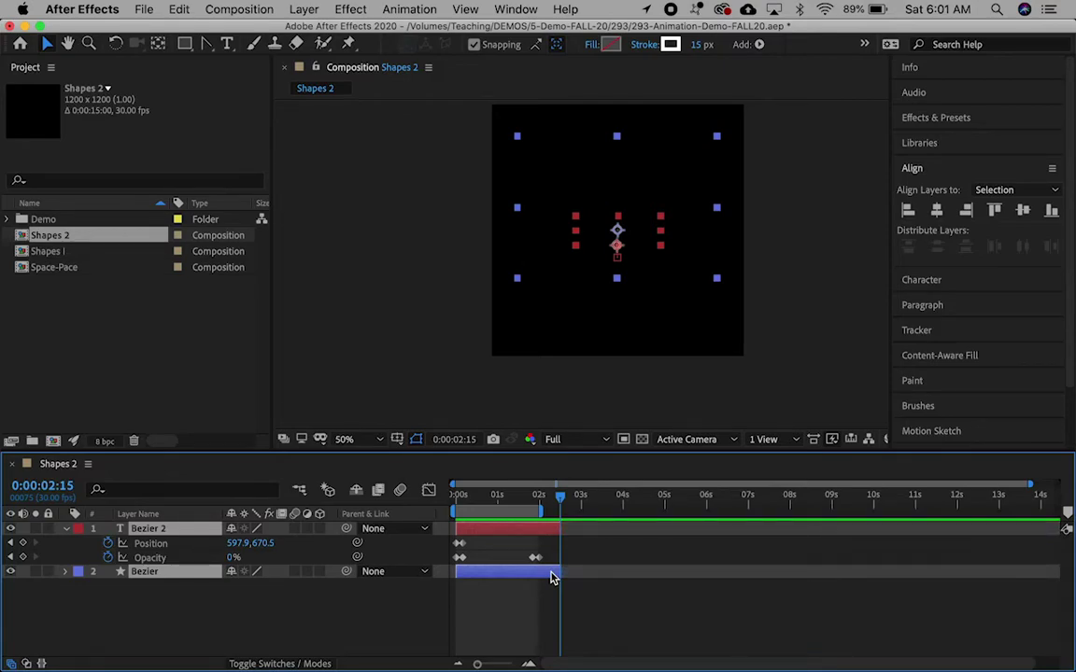
drag(506, 512, 611, 513)
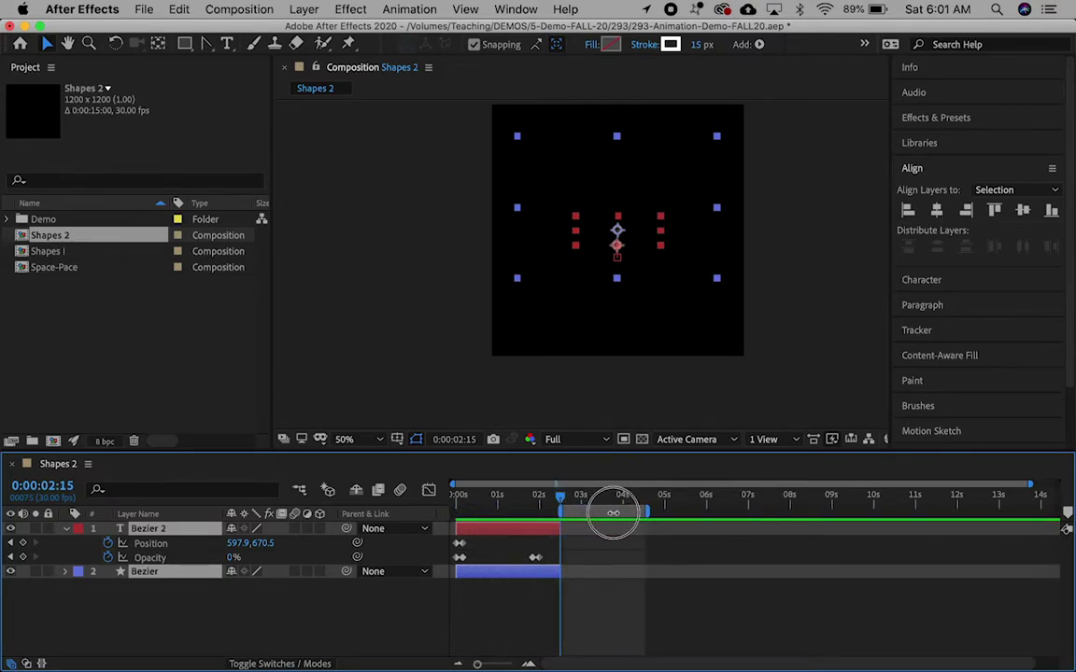
- Add a new shape layer and trim its start to 0:00:02:15
click(303, 10)
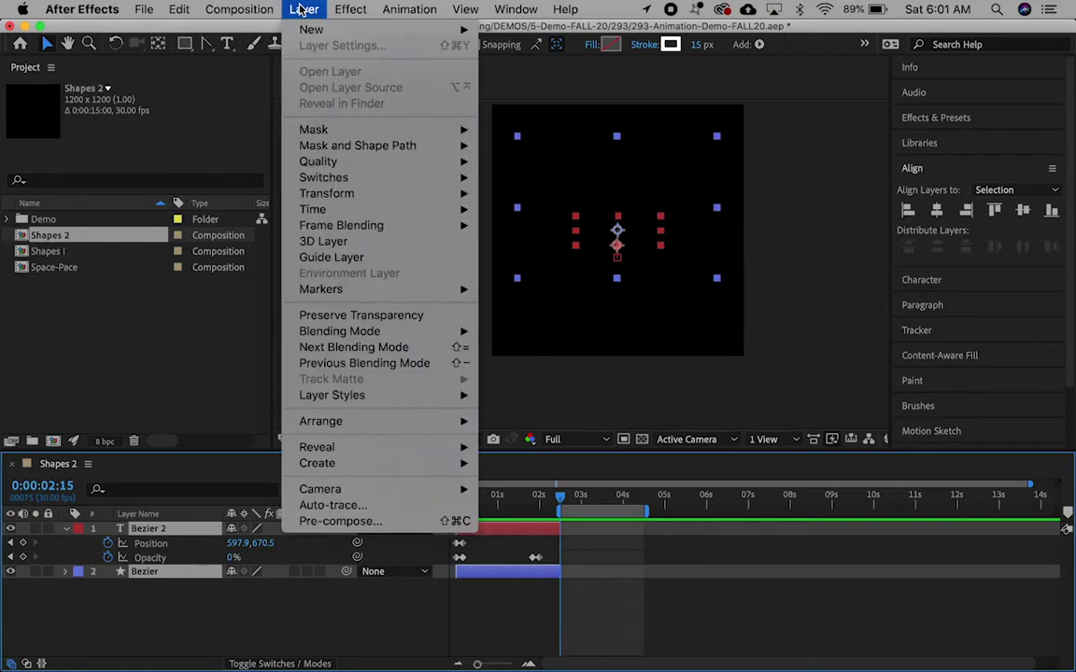
mouse_move(317, 29)
click(529, 115)
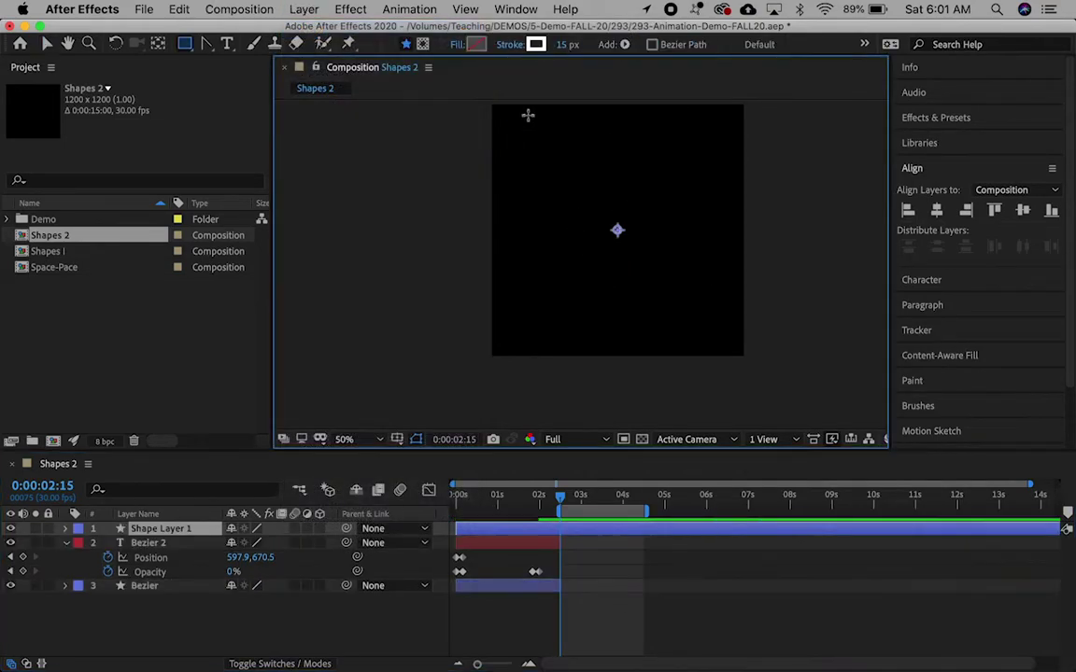
key(alt+bracketleft)
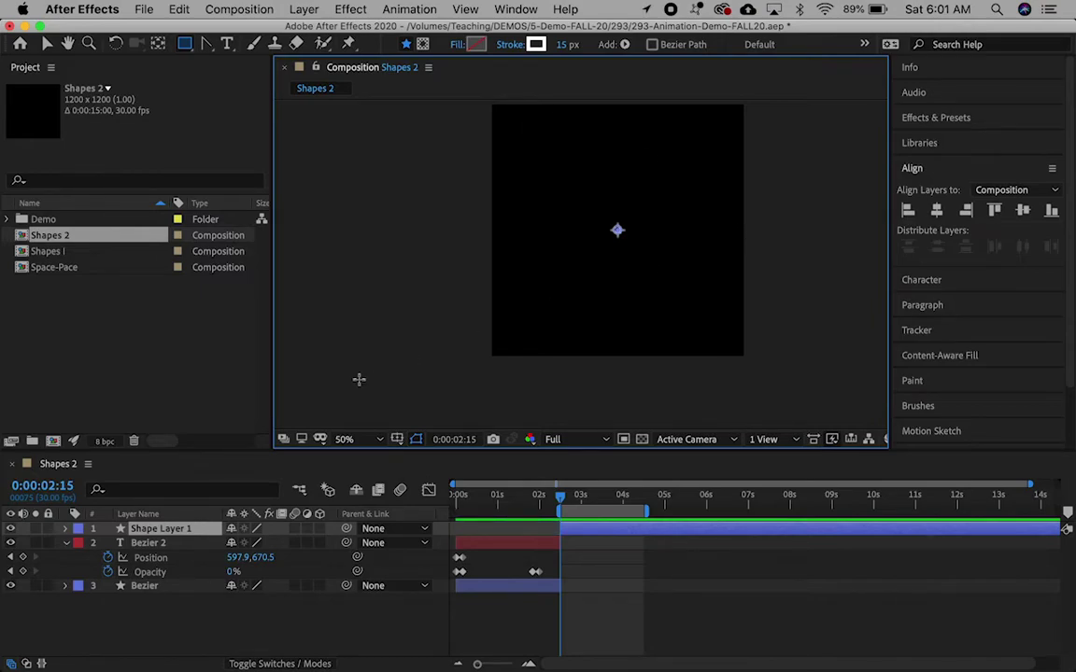
- Duplicate the Bezier 2 text layer and slide the copy along the timeline to start at about 0:00:02:15
click(160, 545)
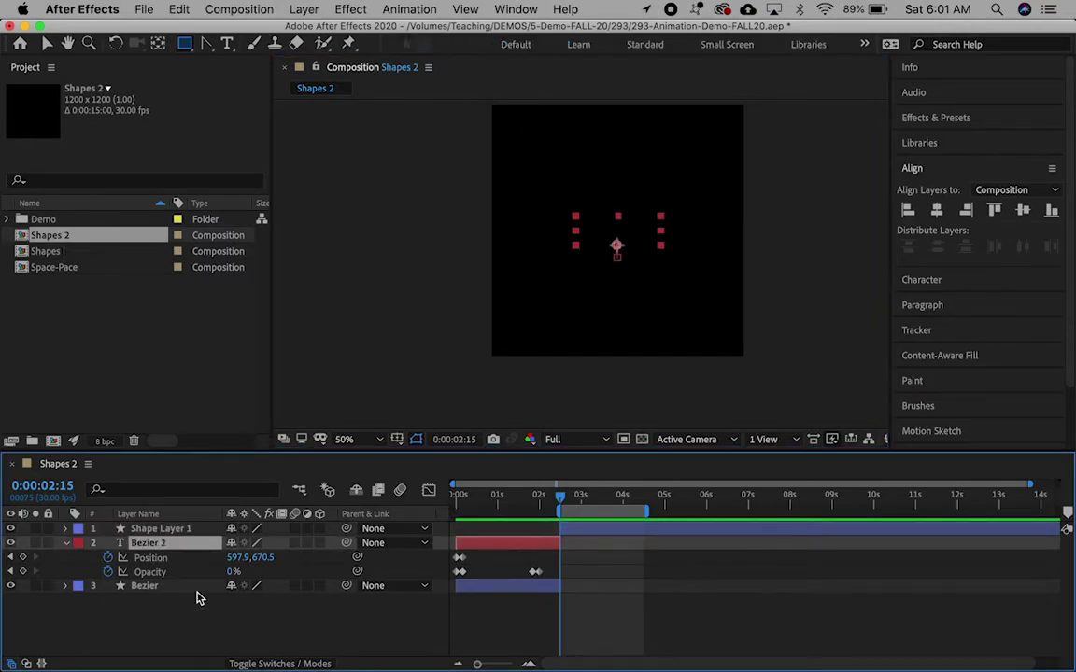
key(super+d)
drag(557, 548, 632, 550)
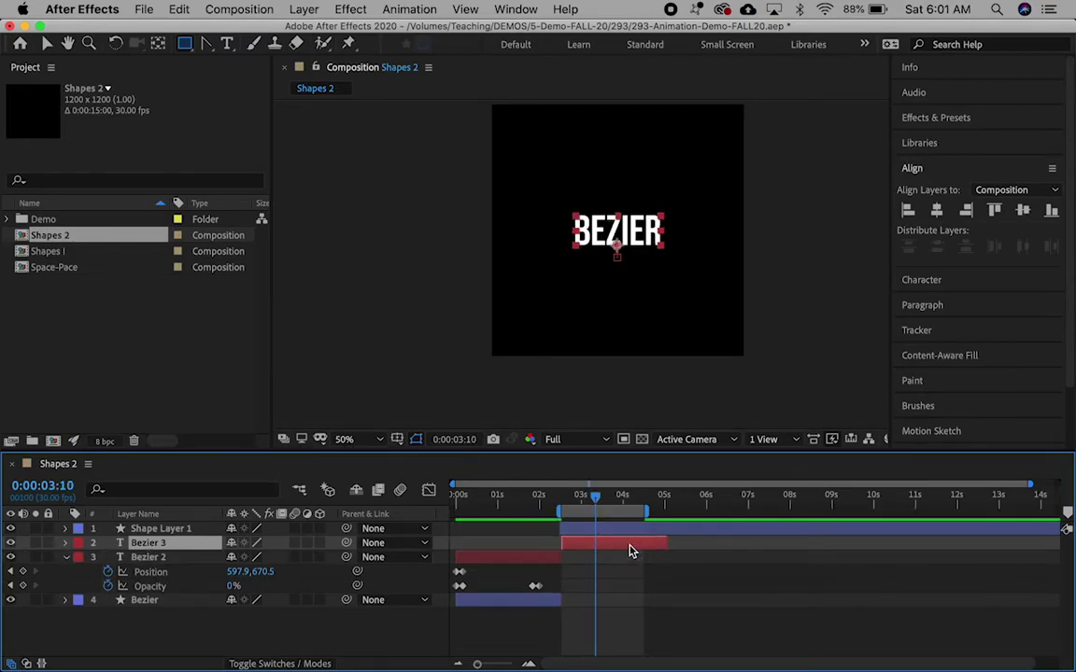
- Replace the duplicated layer's text with "Explosions" and show only its keyframed properties
key(super+grave)
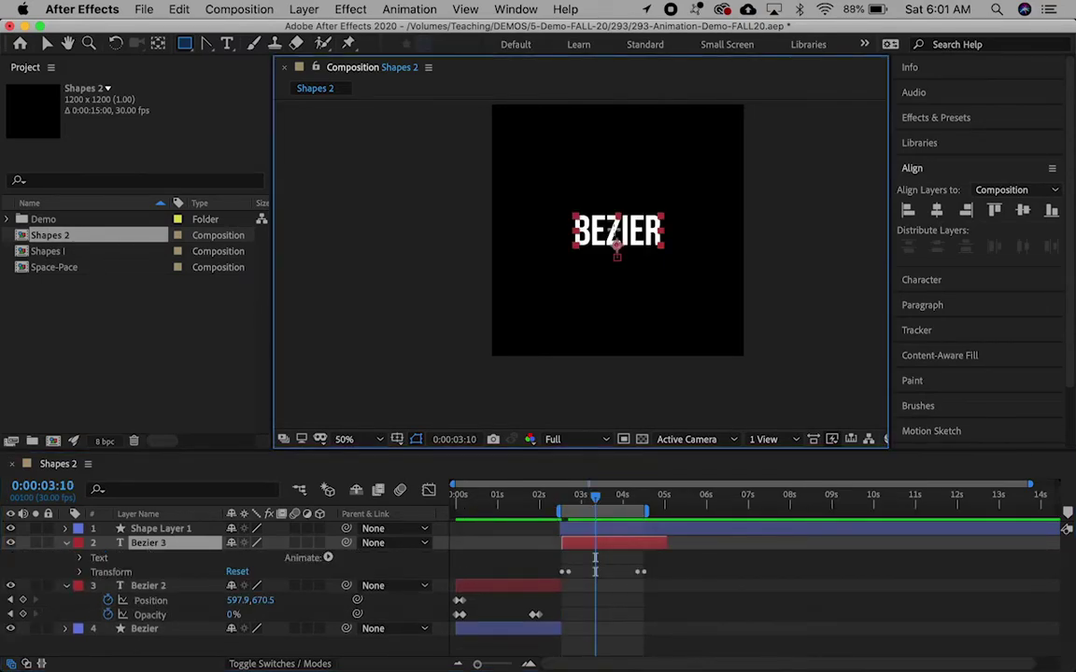
click(226, 43)
double_click(635, 228)
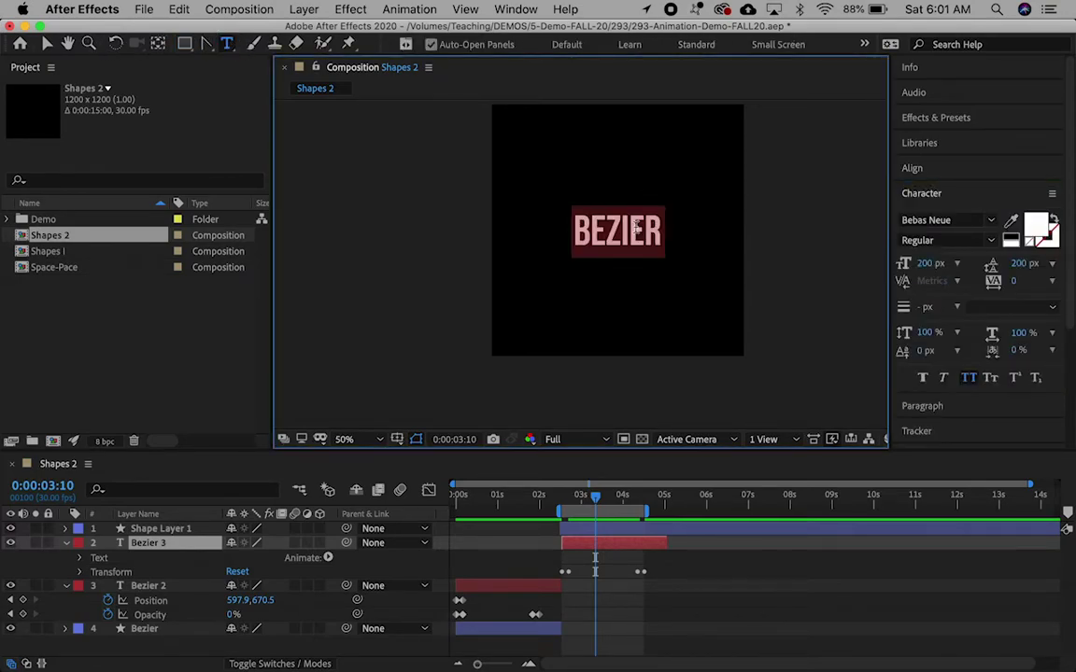
text(Explosion)
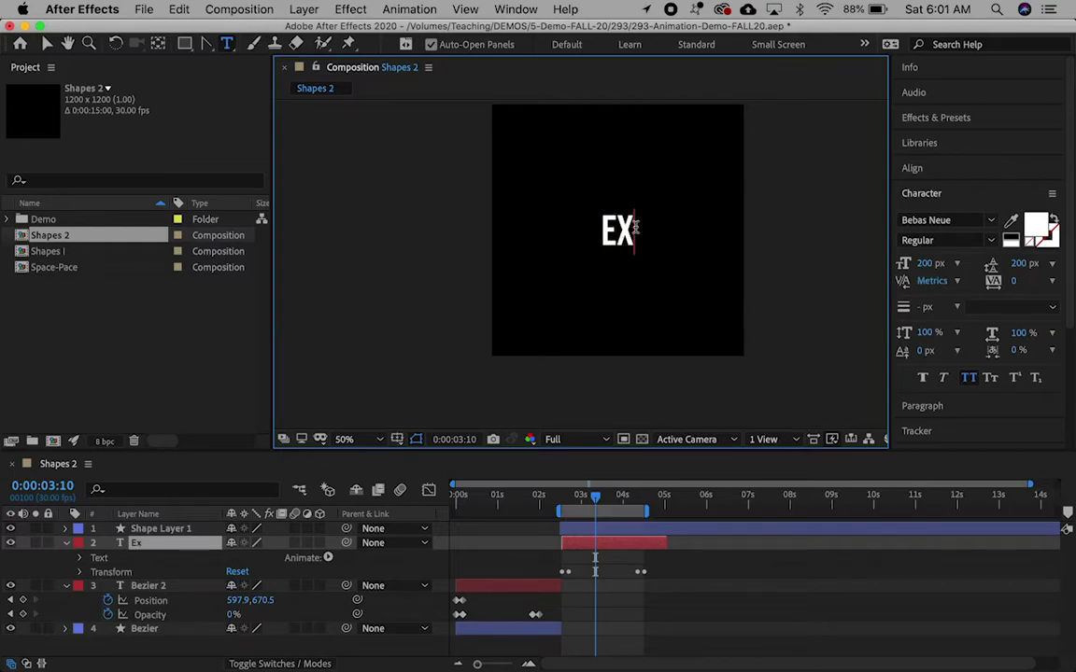
key(Escape)
key(u)
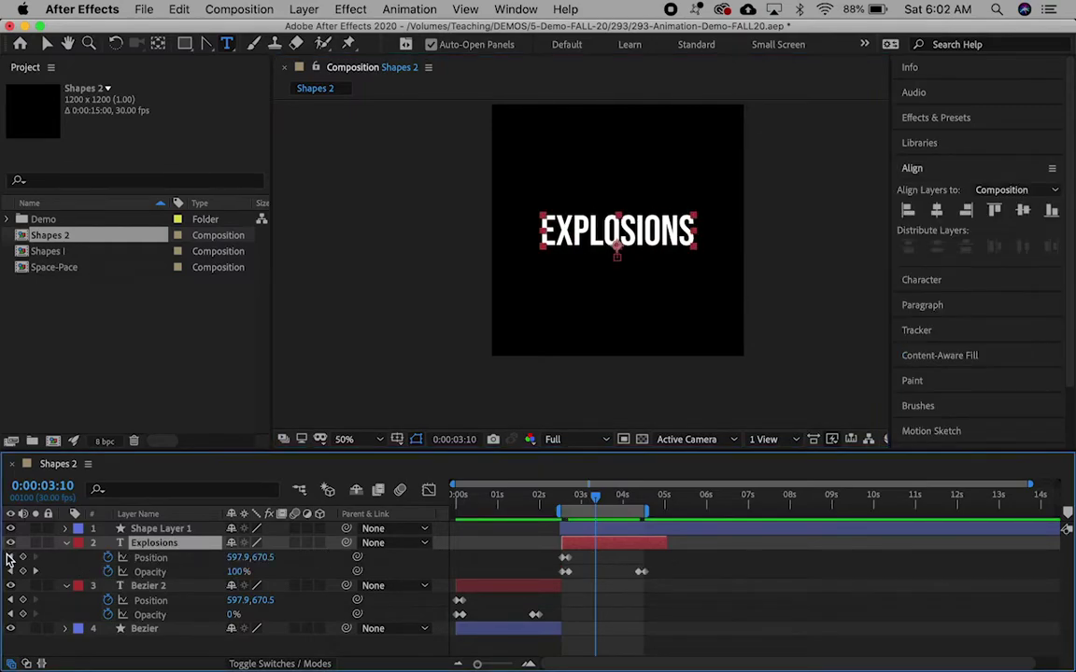
- At the Explosions layer's position keyframe at 0:00:02:21, centre the text horizontally and vertically in the composition
click(11, 558)
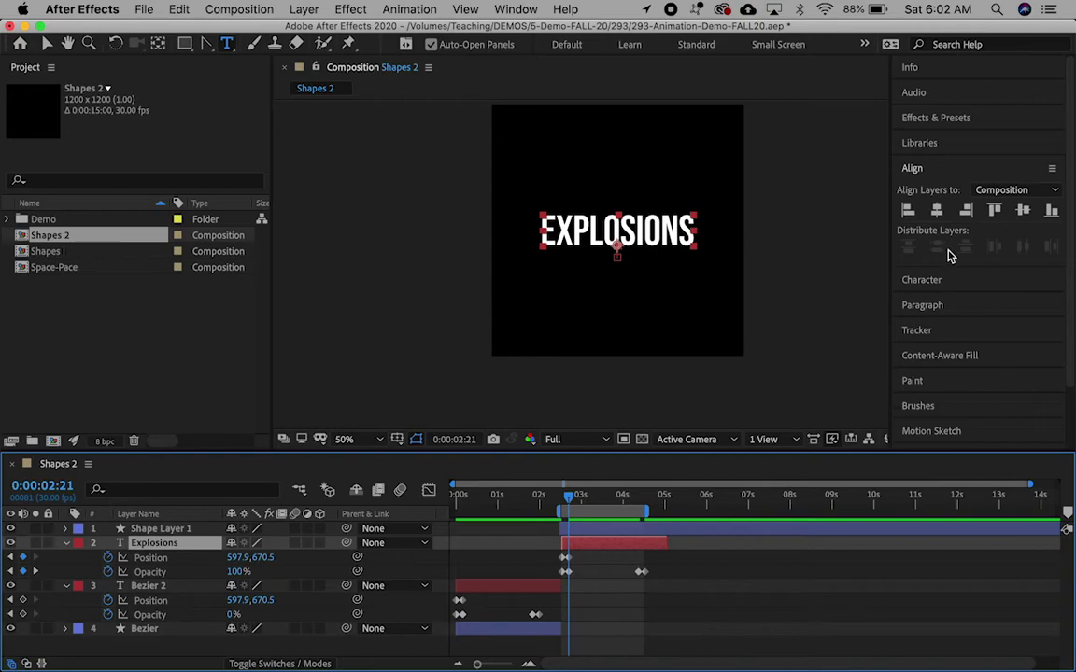
click(937, 211)
click(1023, 211)
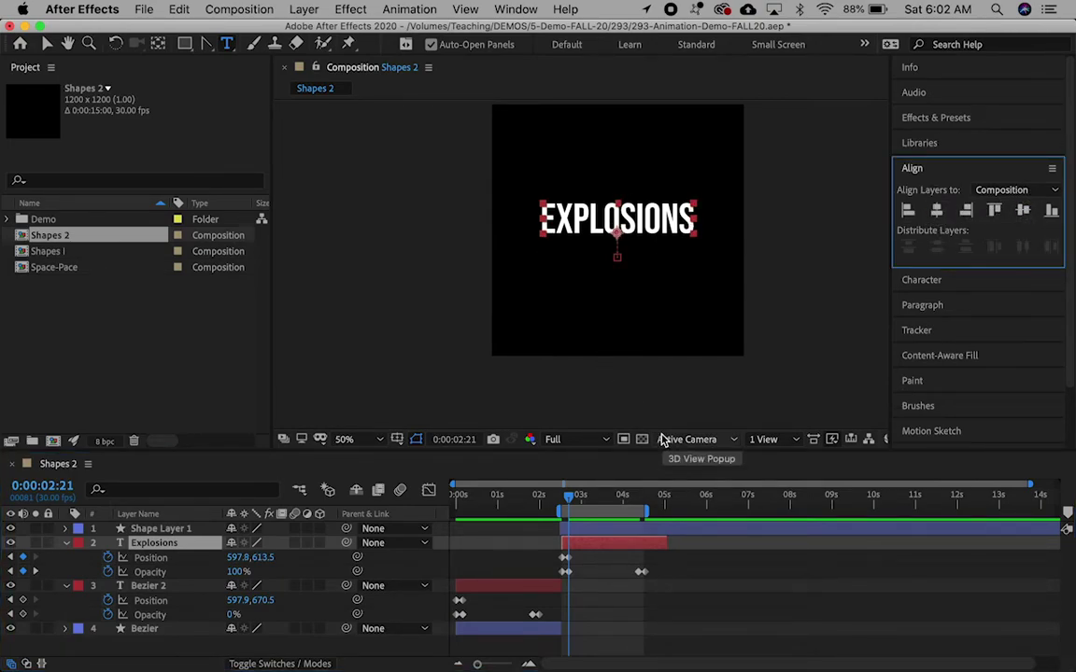
- Trim the end of Shape Layer 1 to match the Explosions layer's out point at 0:00:05:01
click(613, 493)
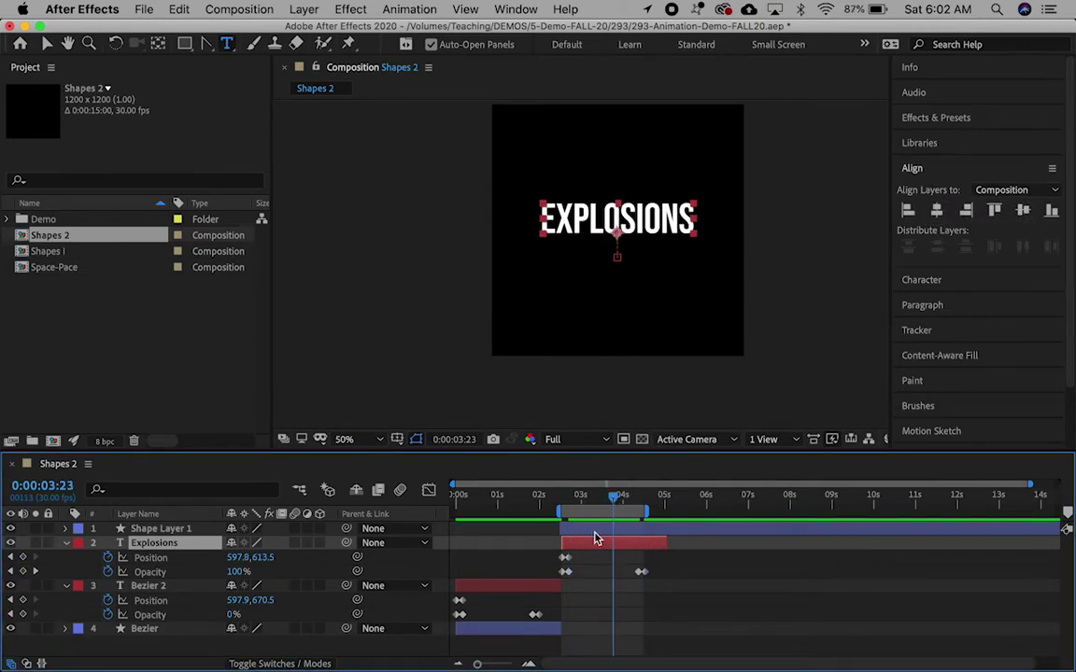
click(596, 531)
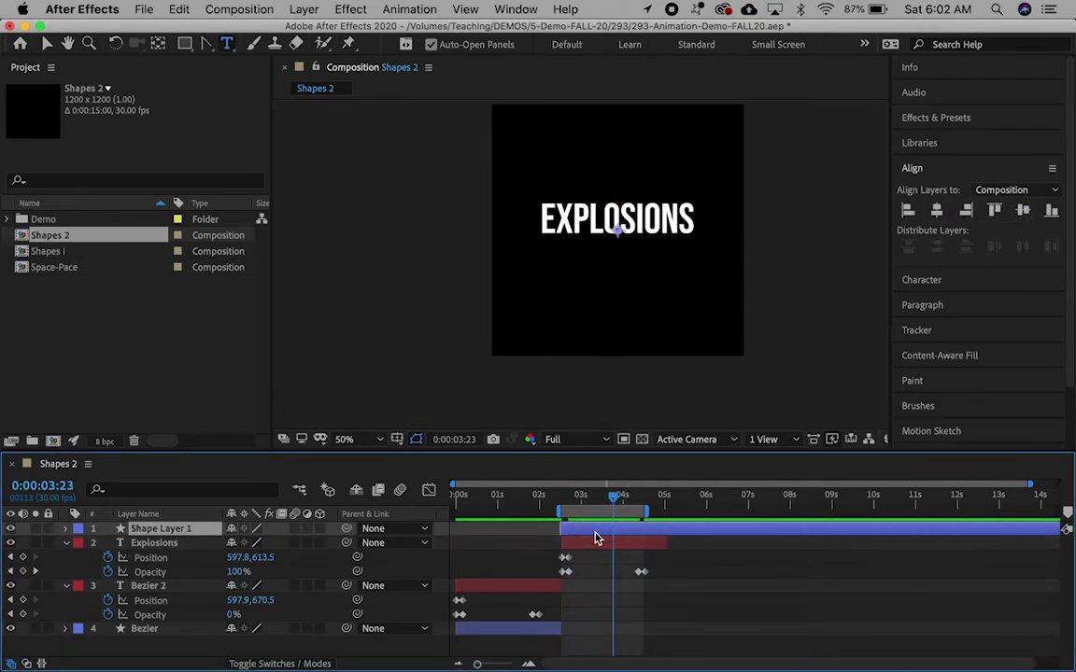
click(657, 548)
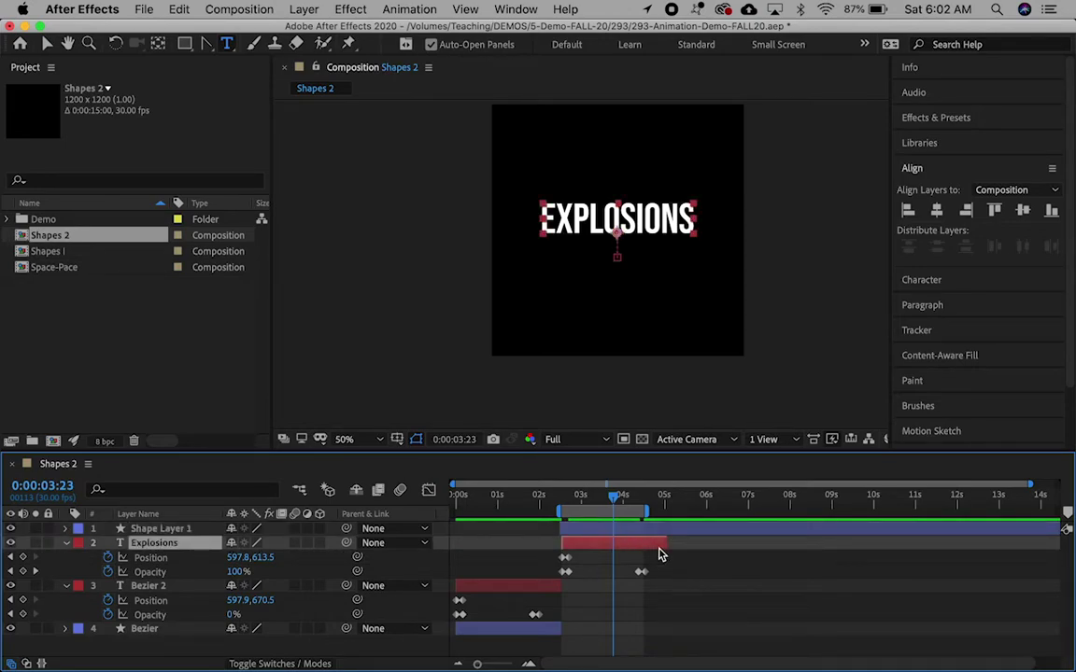
key(o)
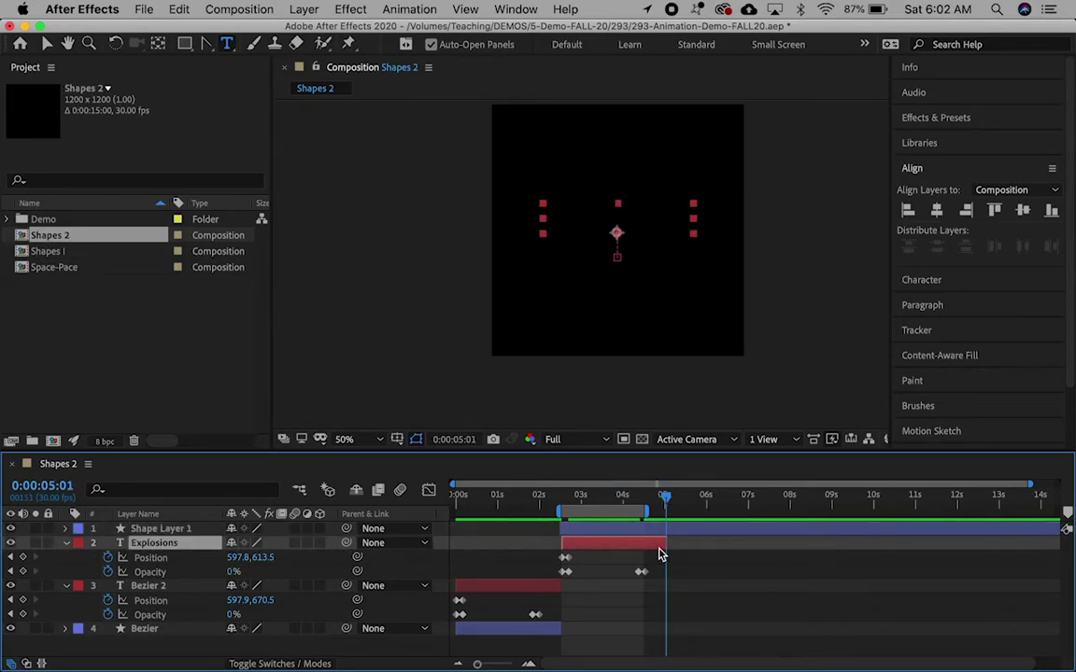
click(655, 532)
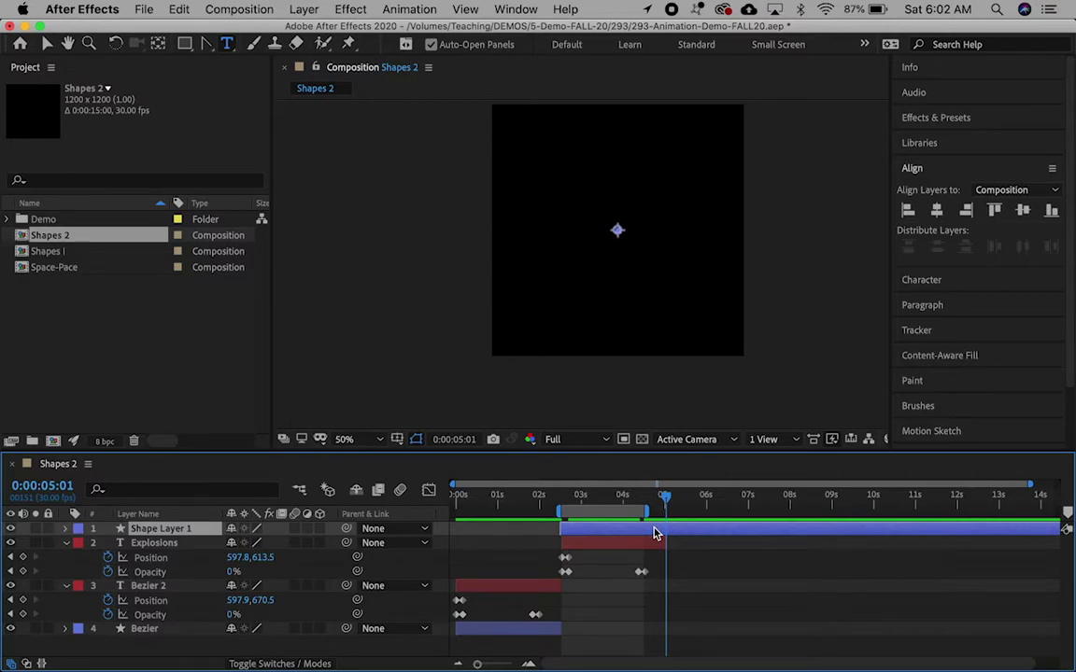
key(alt+bracketright)
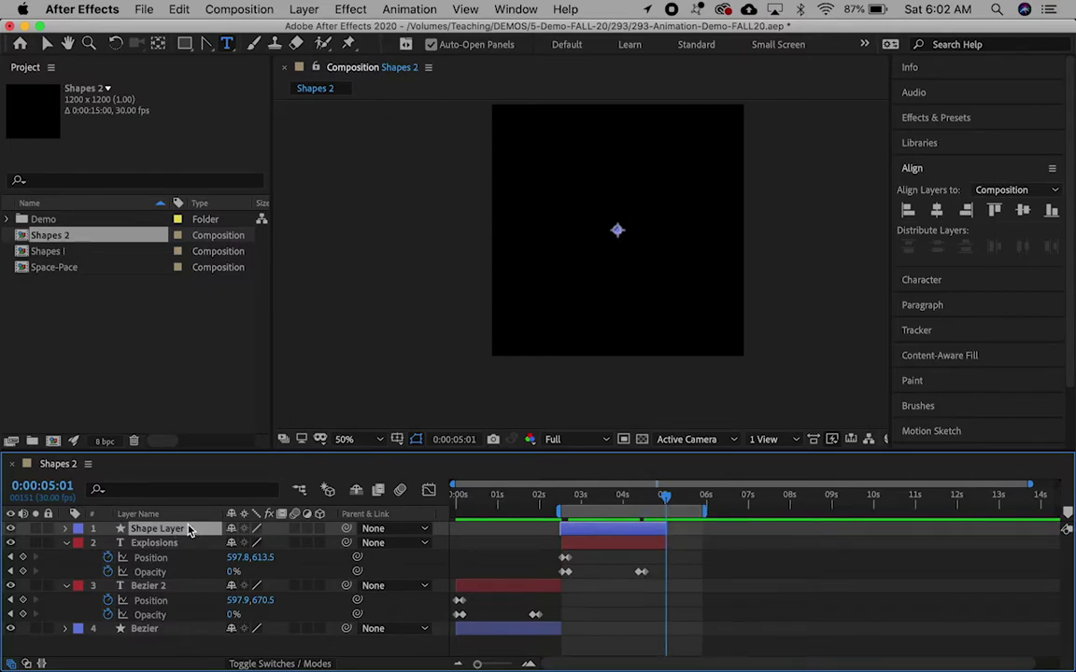
- Draw a circle near the composition's centre on Shape Layer 1 with the Ellipse tool
drag(186, 52, 257, 81)
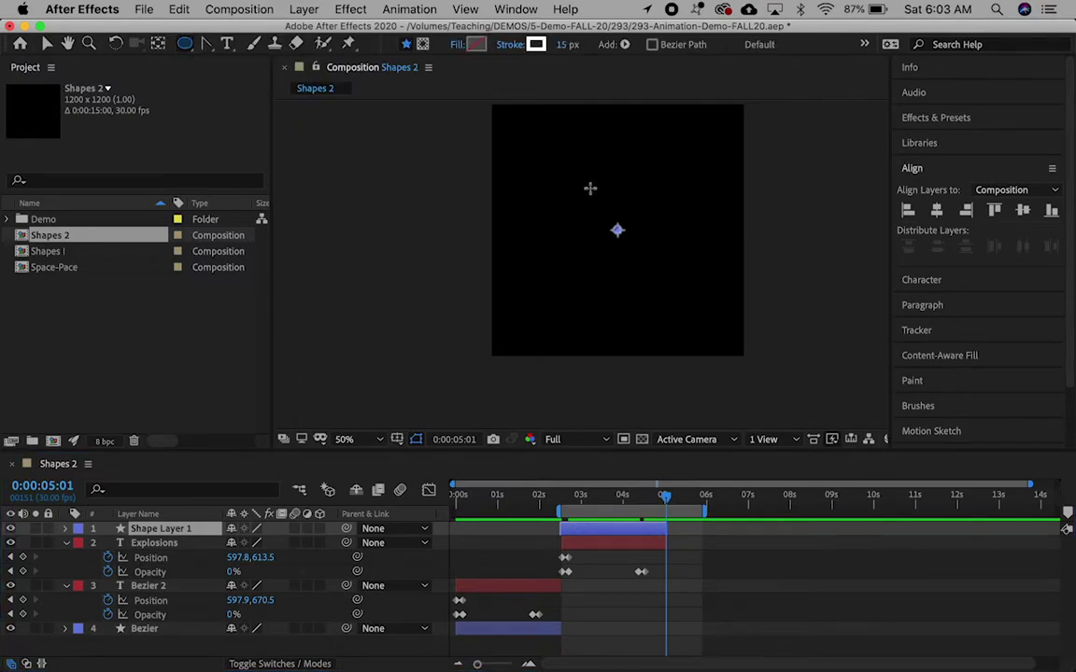
drag(590, 188, 662, 262)
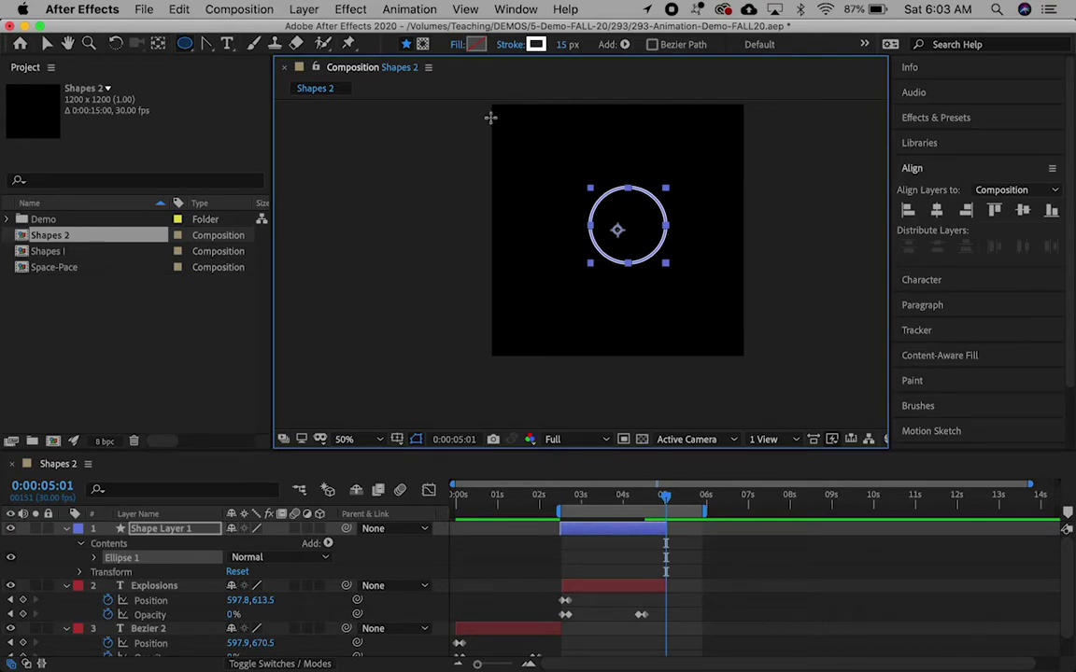
- Try stroke widths of 25 px and 50 px on the circle
click(569, 44)
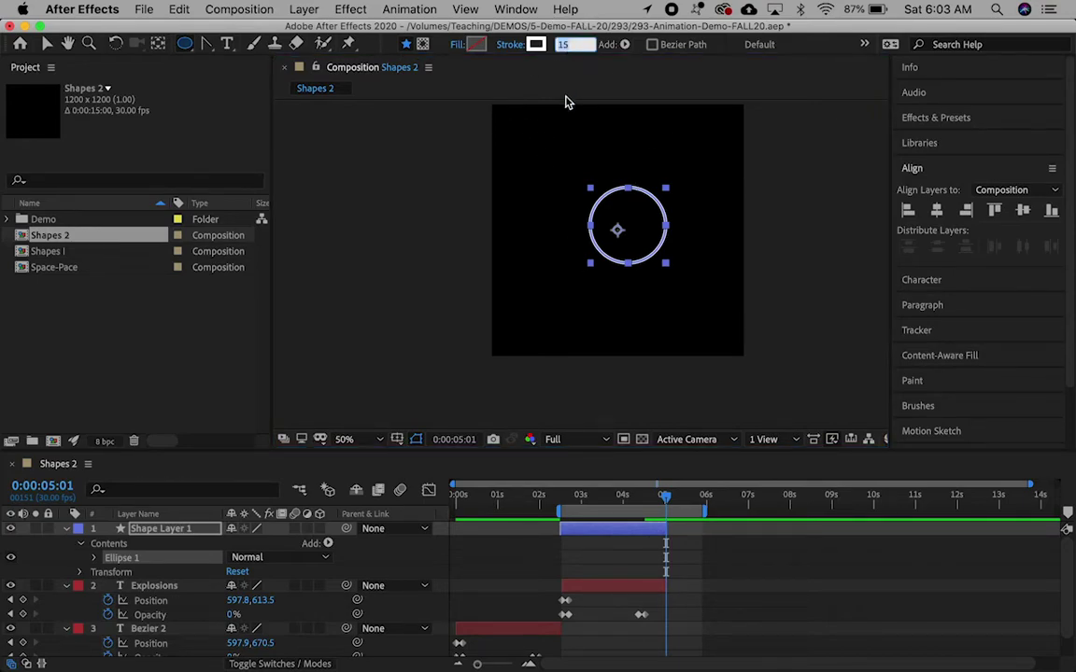
text(25)
key(Return)
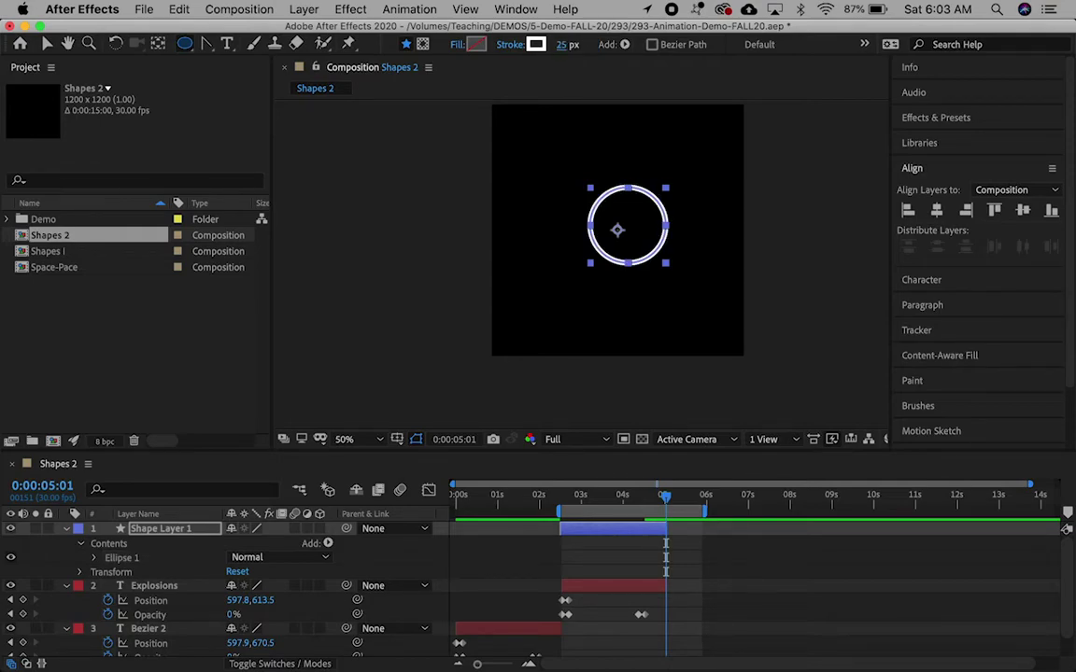
click(564, 45)
text(50)
key(Return)
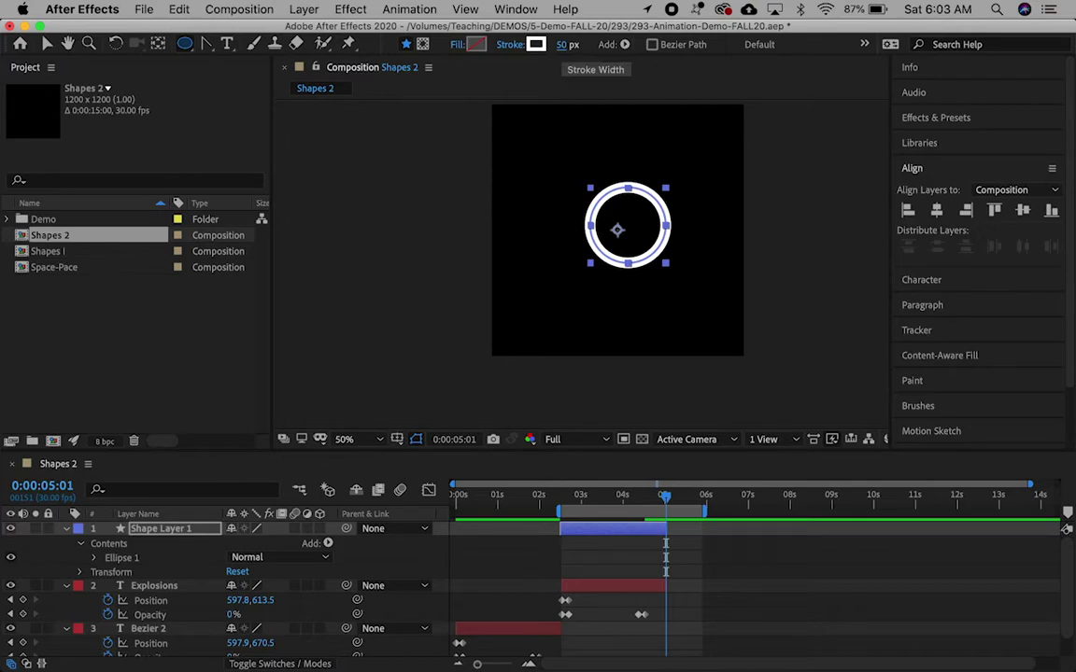
- Set the circle's stroke width to 35 px
click(561, 46)
text(35)
key(Return)
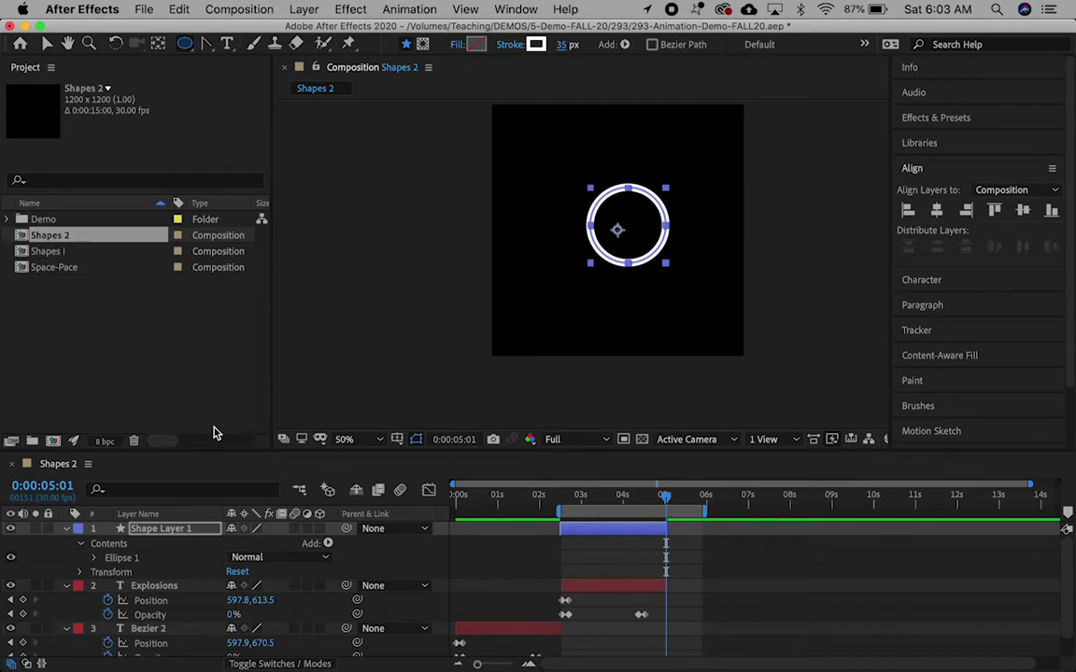
- Add a Stroke Width keyframe to Ellipse 1 at 0:00:02:15
click(95, 557)
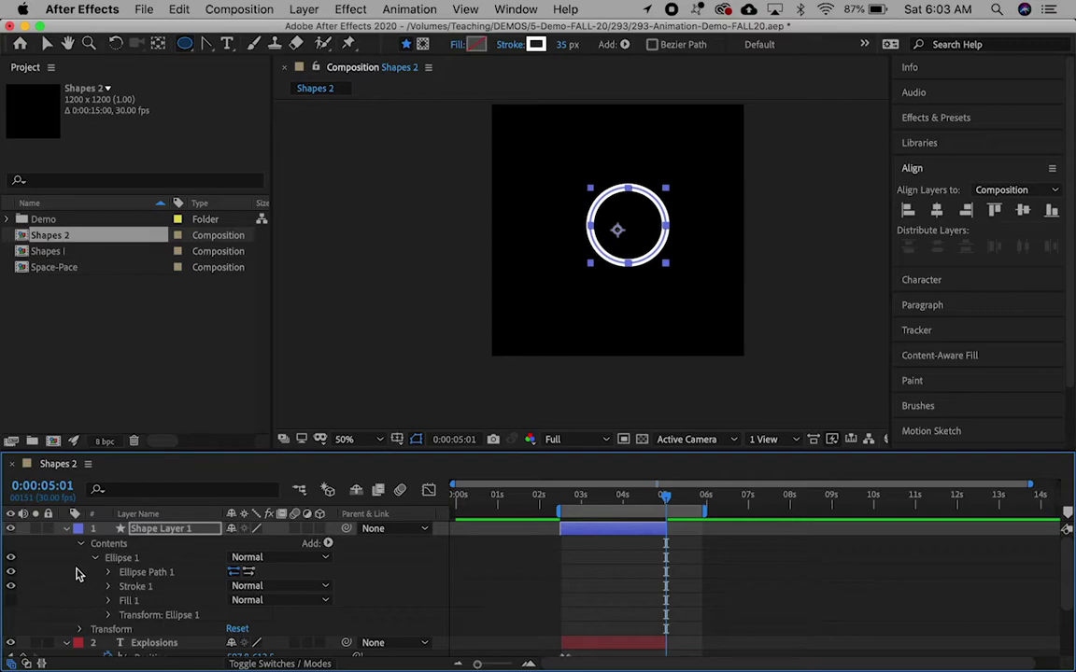
click(108, 587)
scroll(233, 598, down, 3)
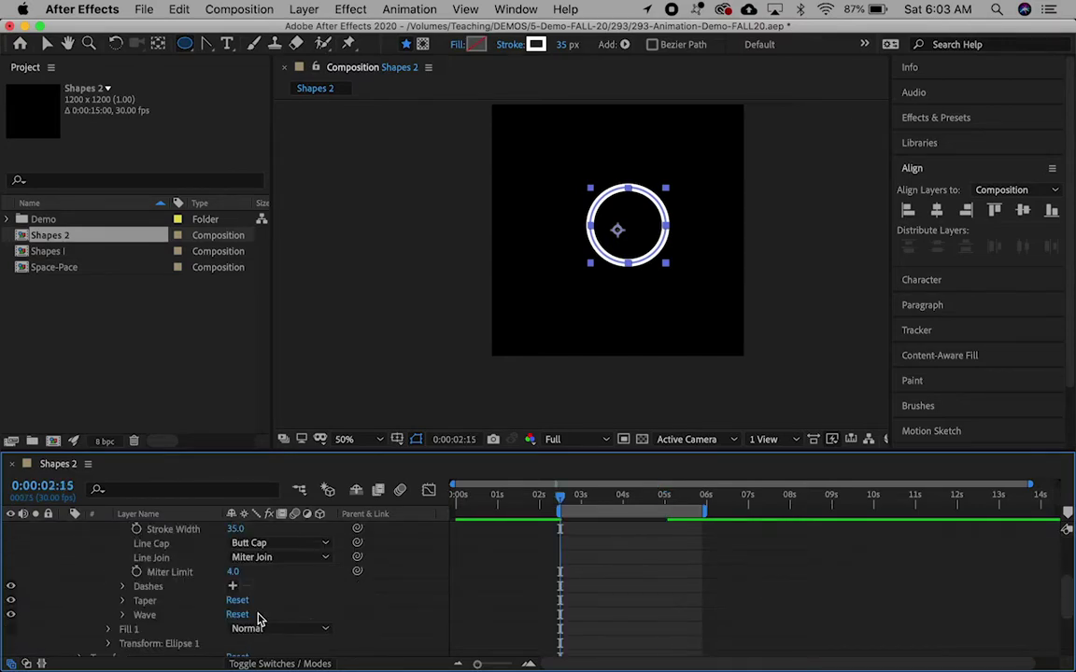
scroll(132, 538, up, 1)
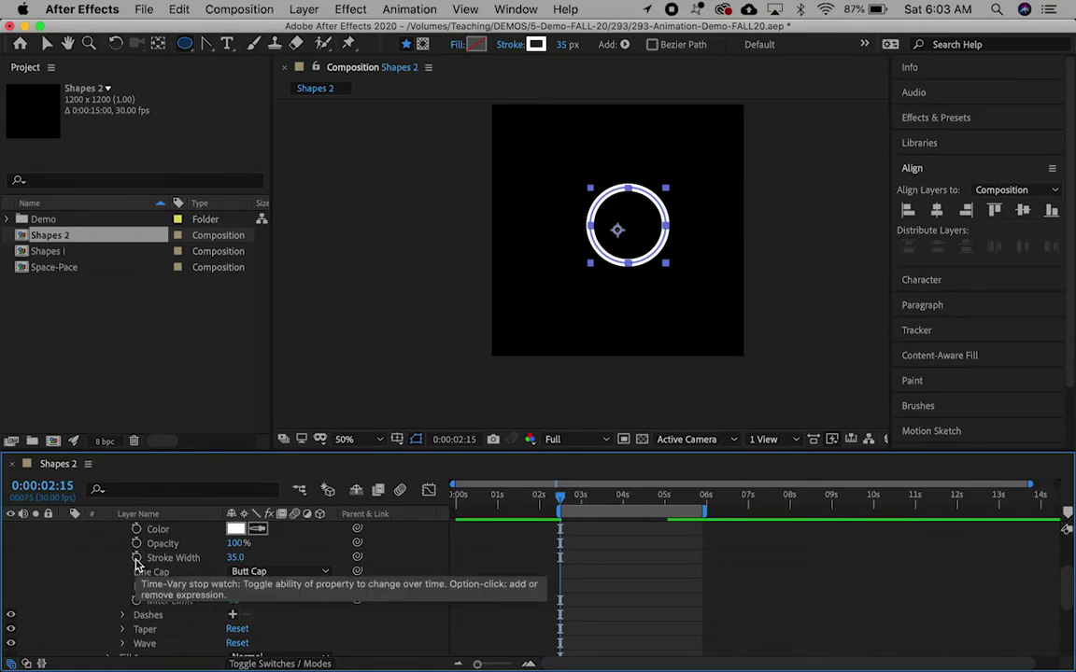
click(136, 559)
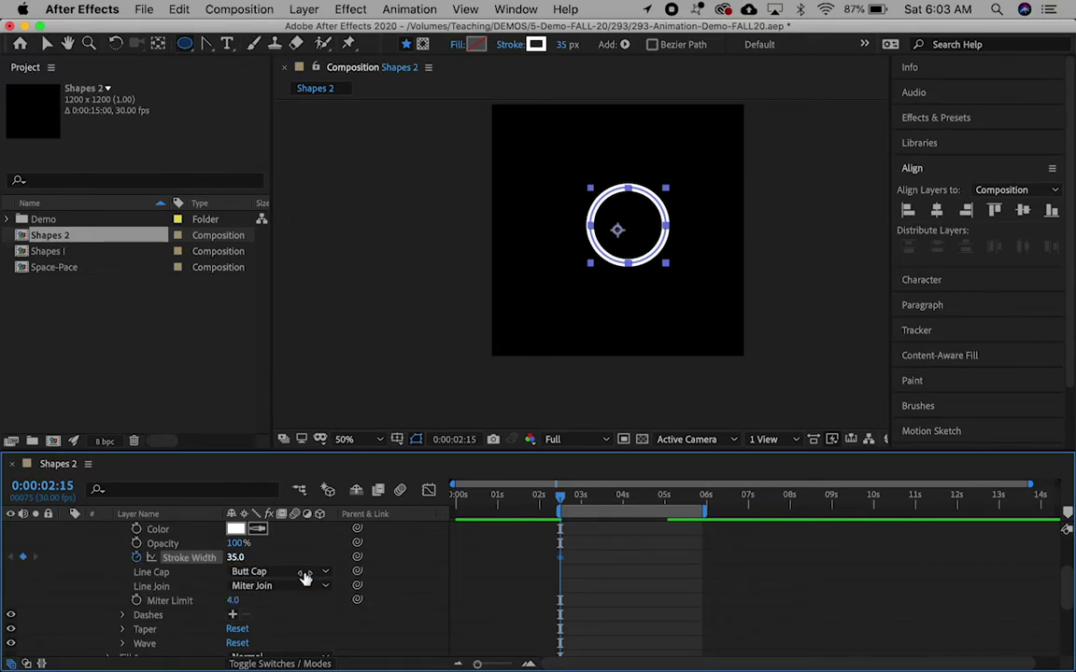
- Keyframe the ellipse's Stroke Width to 0 at 0:00:02:25
drag(563, 505, 575, 499)
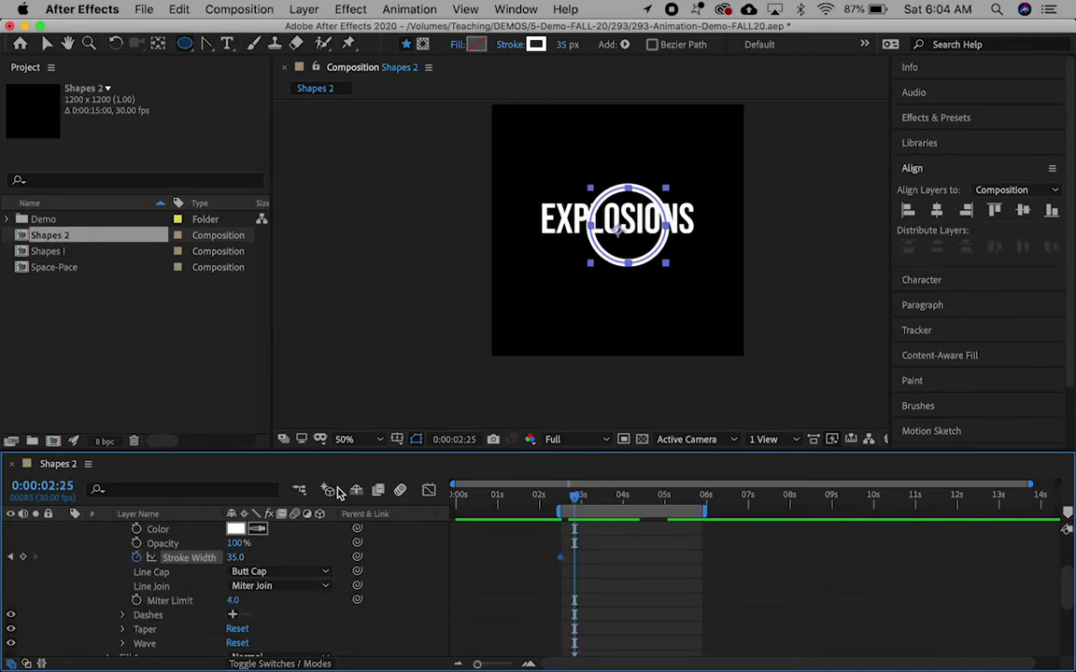
click(238, 557)
text(0)
key(Return)
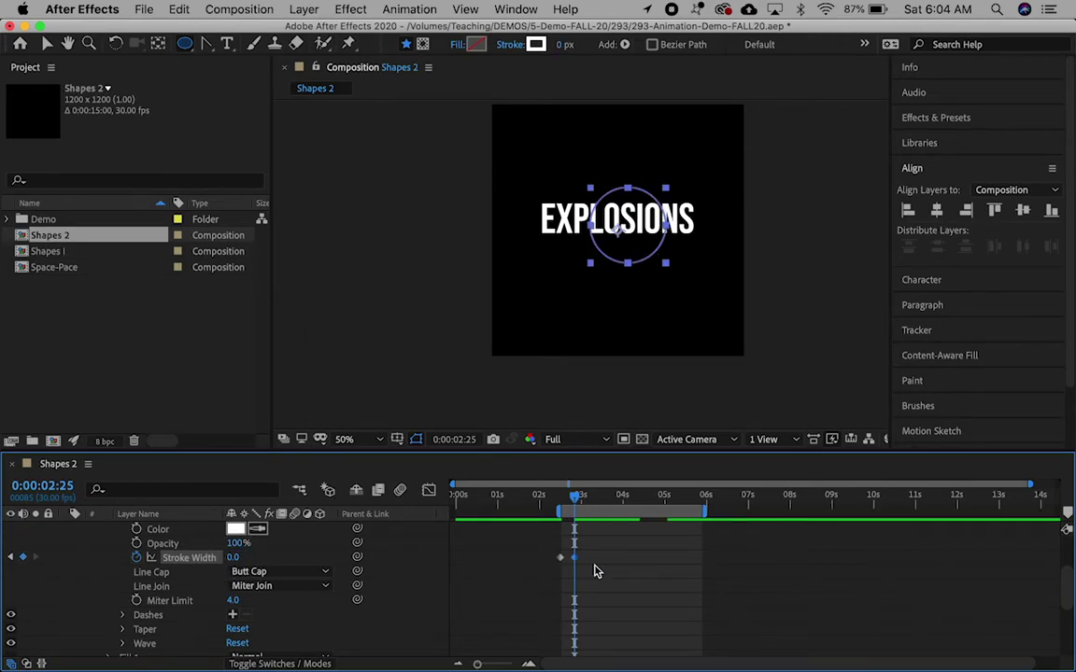
- Add a Scale keyframe to the Ellipse 1 transform at 0:00:02:25 and show only the layer's keyframed properties
mouse_move(577, 502)
mouse_down()
mouse_move(554, 499)
mouse_move(572, 504)
mouse_up()
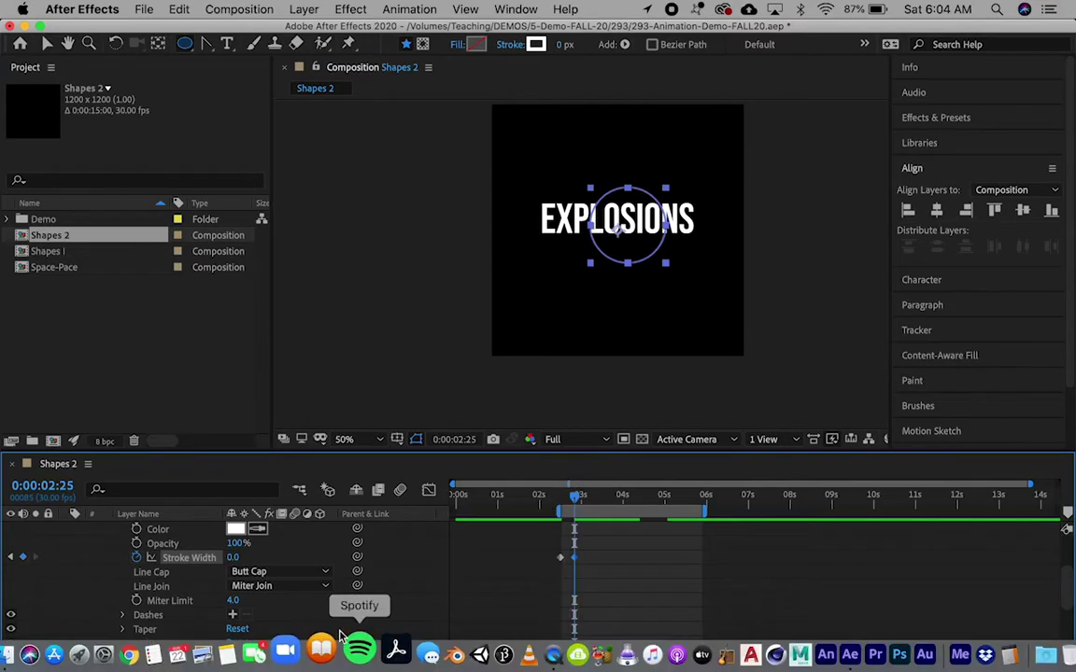
scroll(114, 608, down, 5)
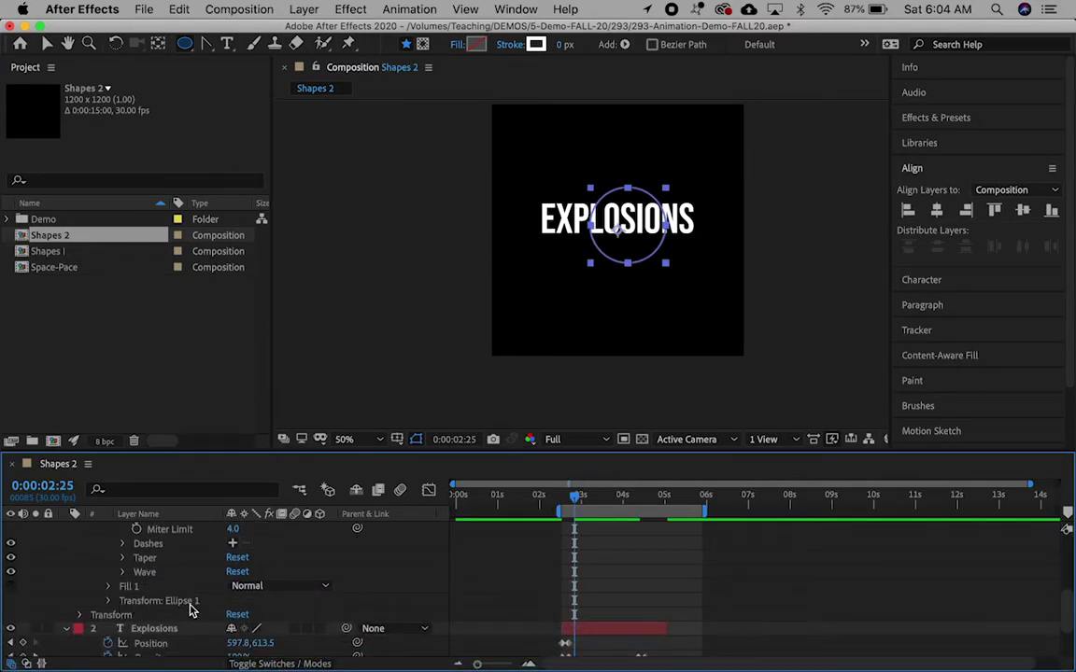
click(109, 601)
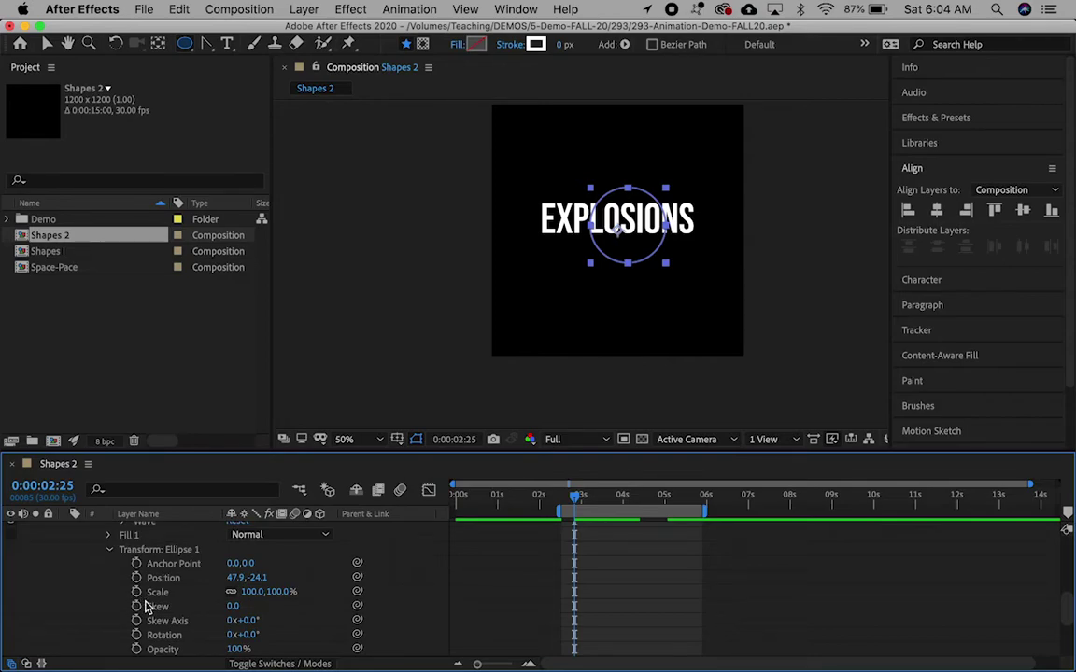
click(136, 592)
key(u)
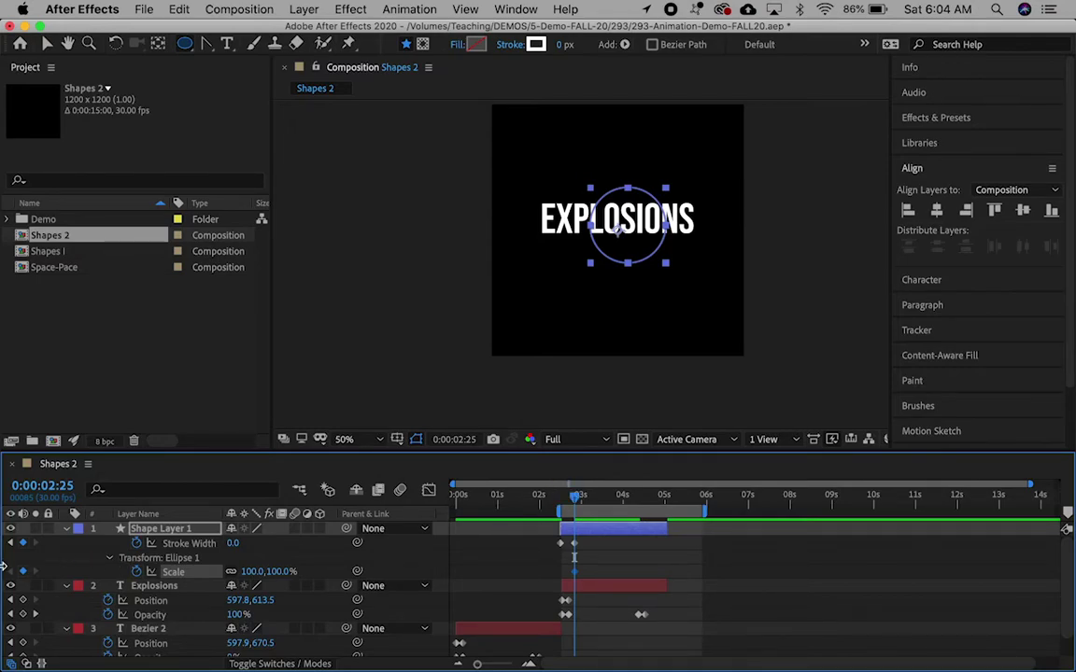
- Keyframe the Ellipse 1 Scale to 0% at 0:00:02:15 and preview the burst
click(9, 544)
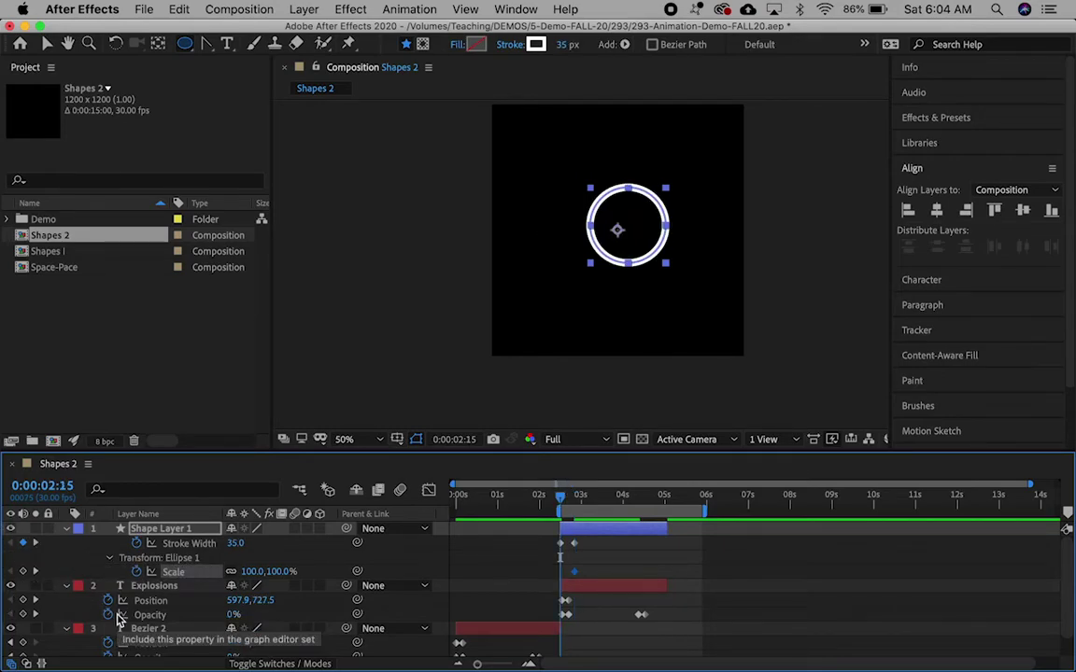
click(251, 573)
text(0)
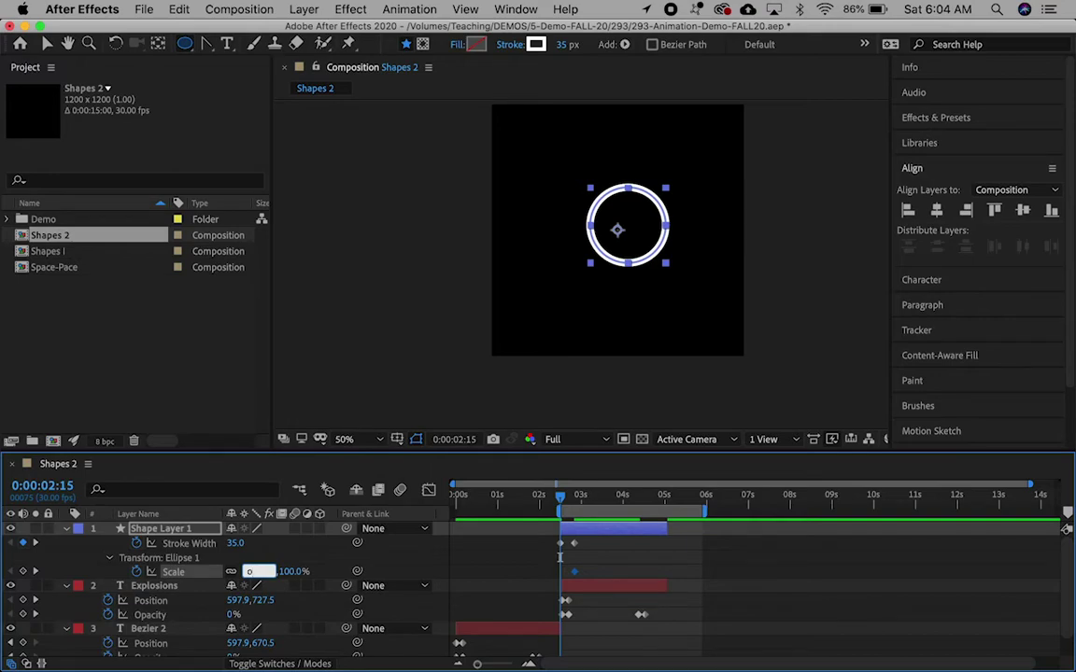
key(Return)
key(space)
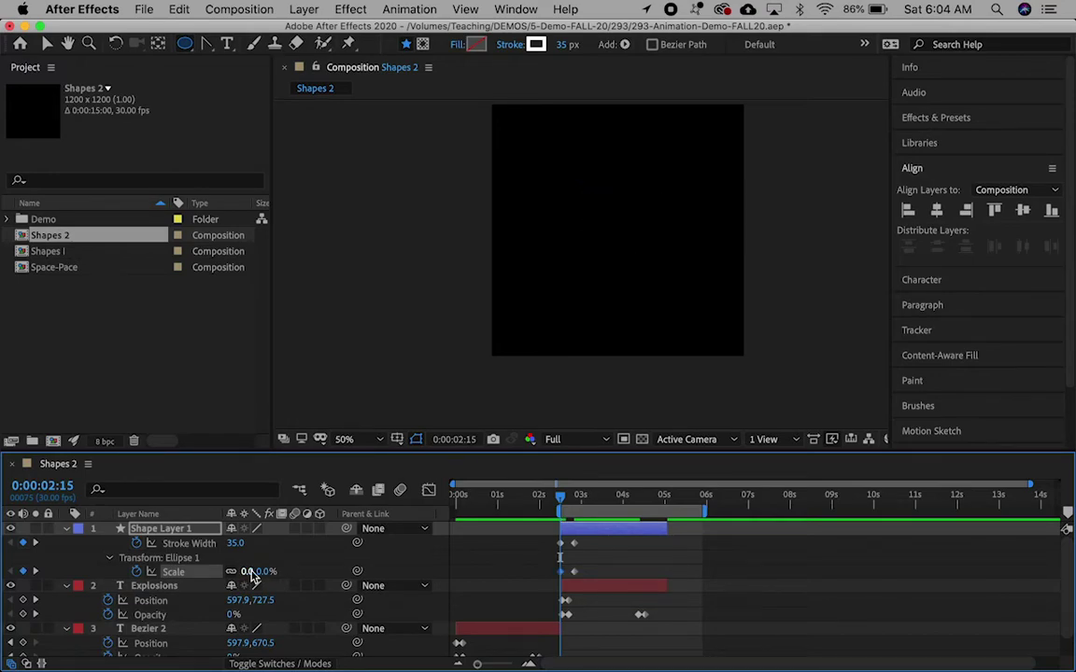
key(space)
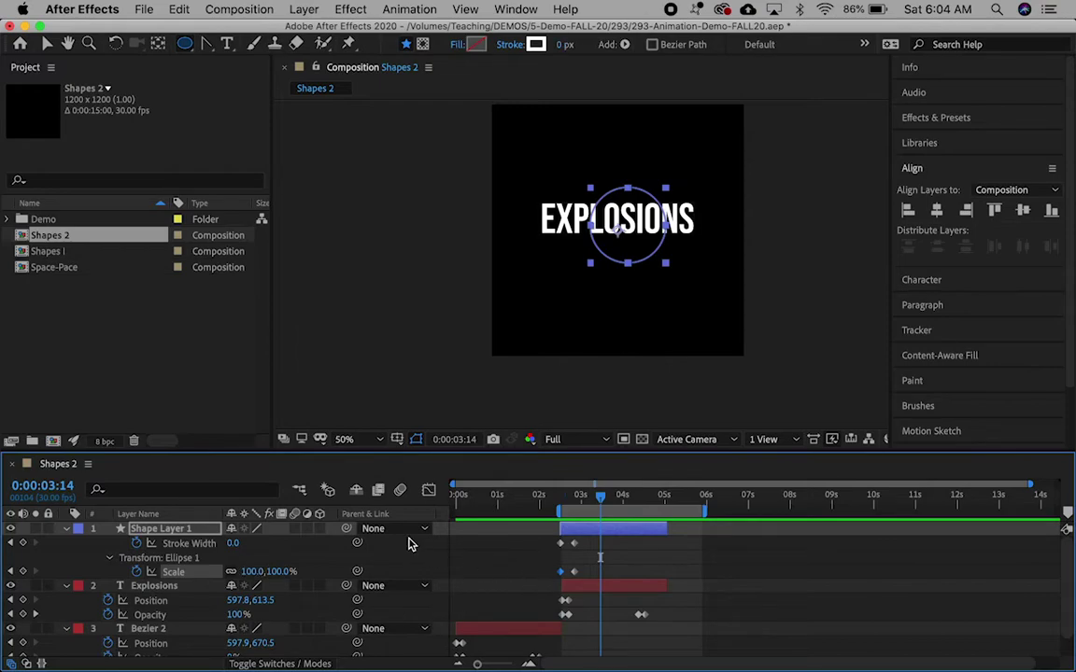
- Hide the Explosions text layer and preview the circle alone with the work area ending at 0:00:03:14
click(11, 585)
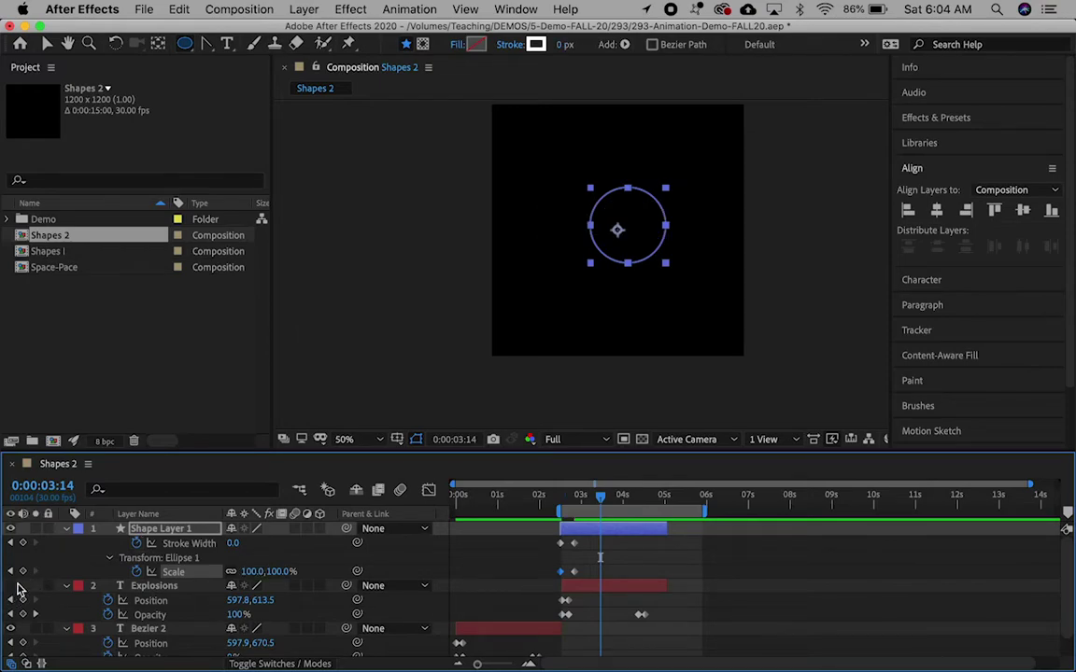
key(n)
key(space)
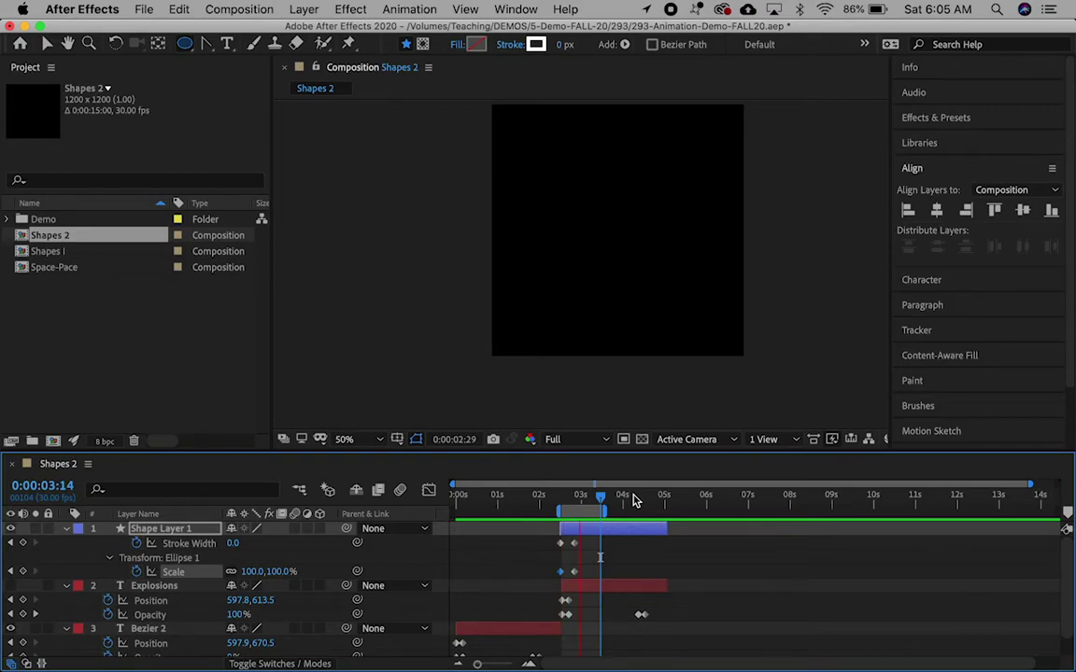
- Trim the end of Shape Layer 1 to 0:00:03:00
click(598, 500)
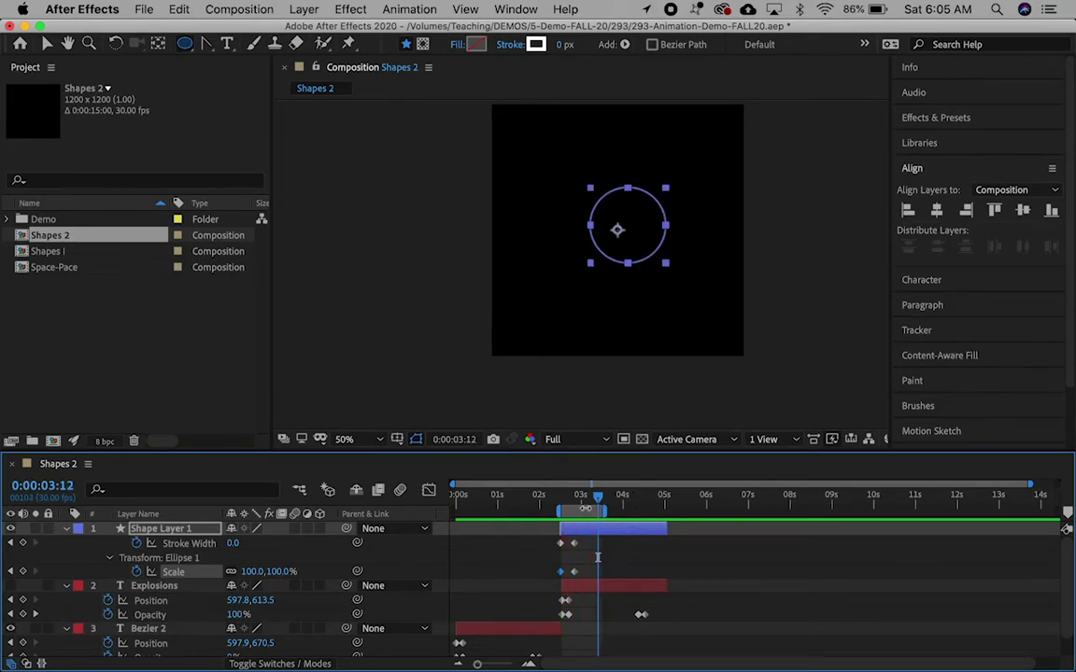
drag(598, 500, 580, 500)
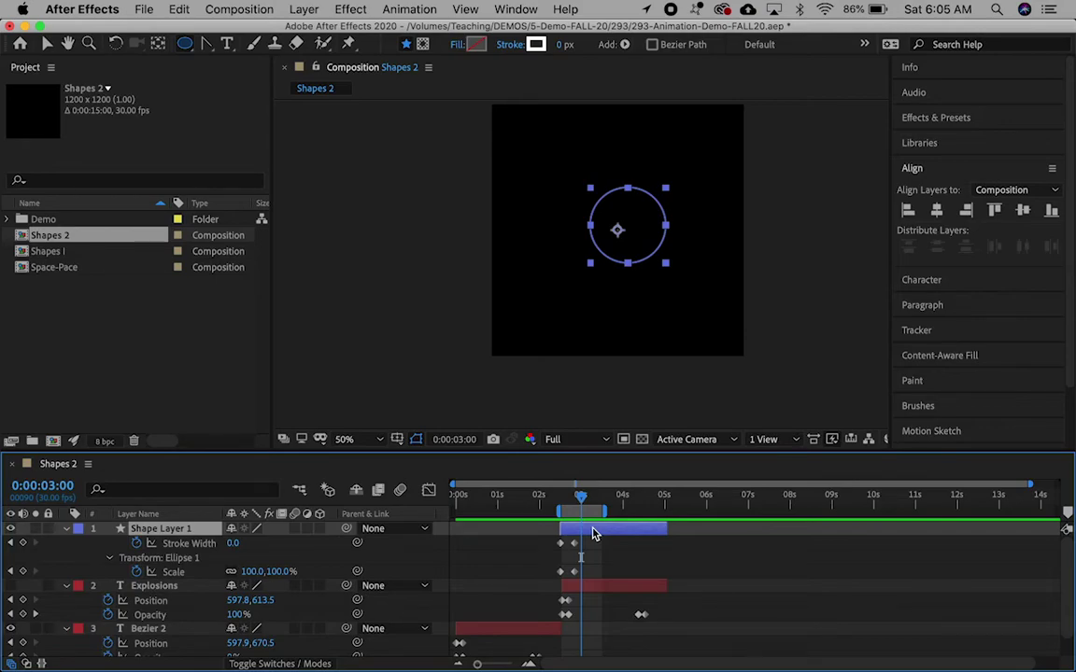
key(alt+bracketright)
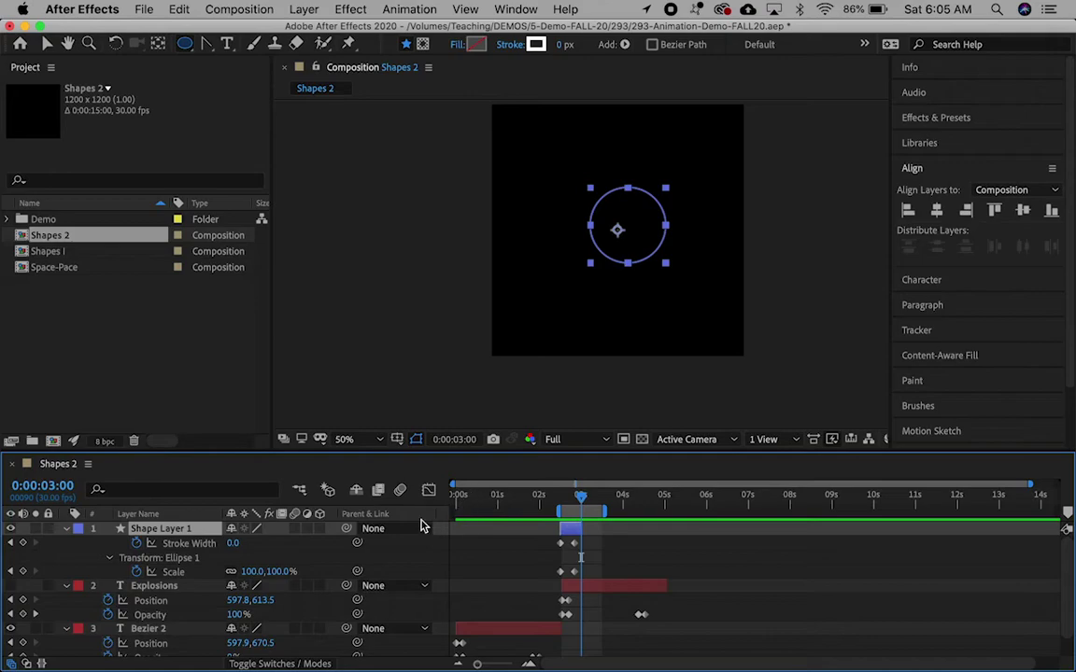
- Collapse Shape Layer 1 and duplicate it nine times for a total of ten circle layers
click(65, 529)
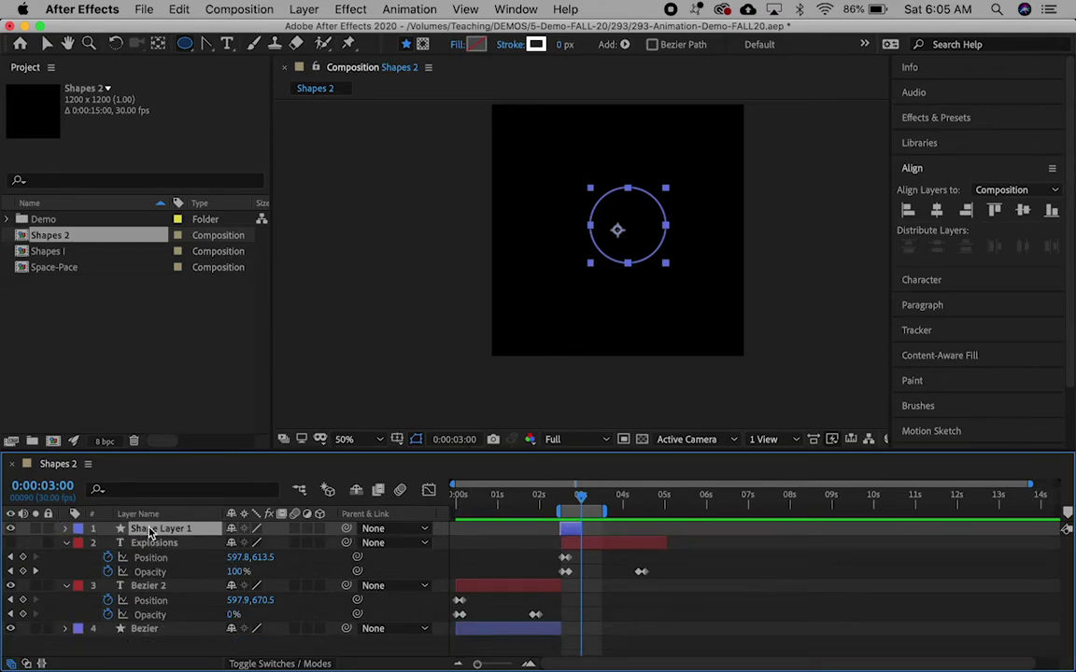
key(super+d)
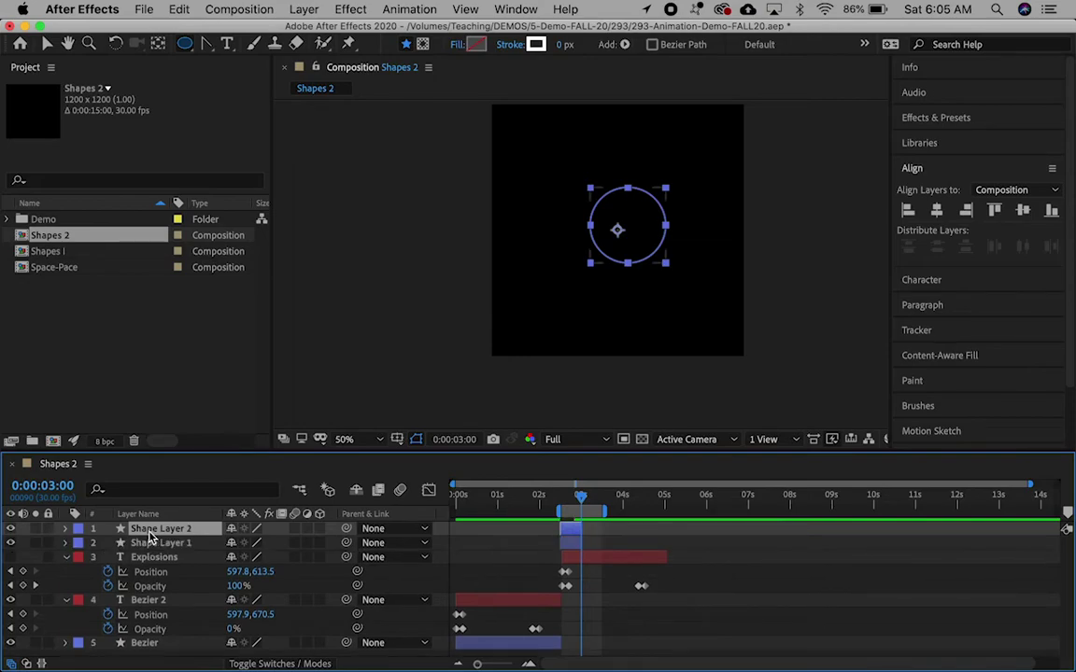
key(super+d)
key(super+d)
key(super+d)
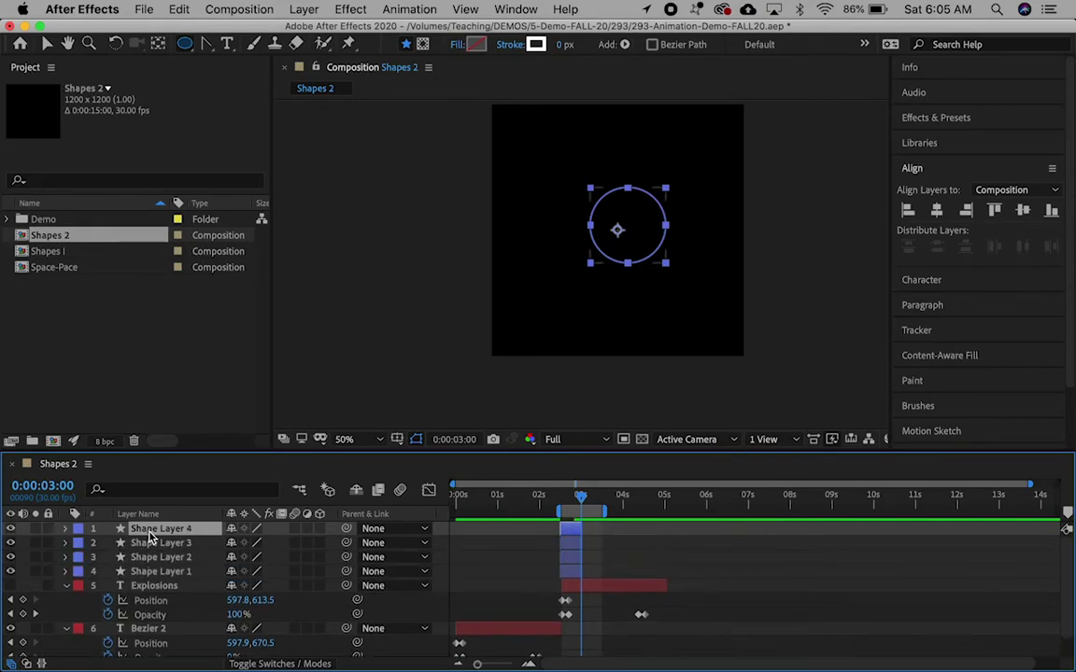
key(super+d)
key(super+d)
key(super+d)
key(super+d)
key(super+d)
- Stagger the ten shape layers in time so their bursts start at different moments around 0:00:03:00
scroll(547, 653, down, 1)
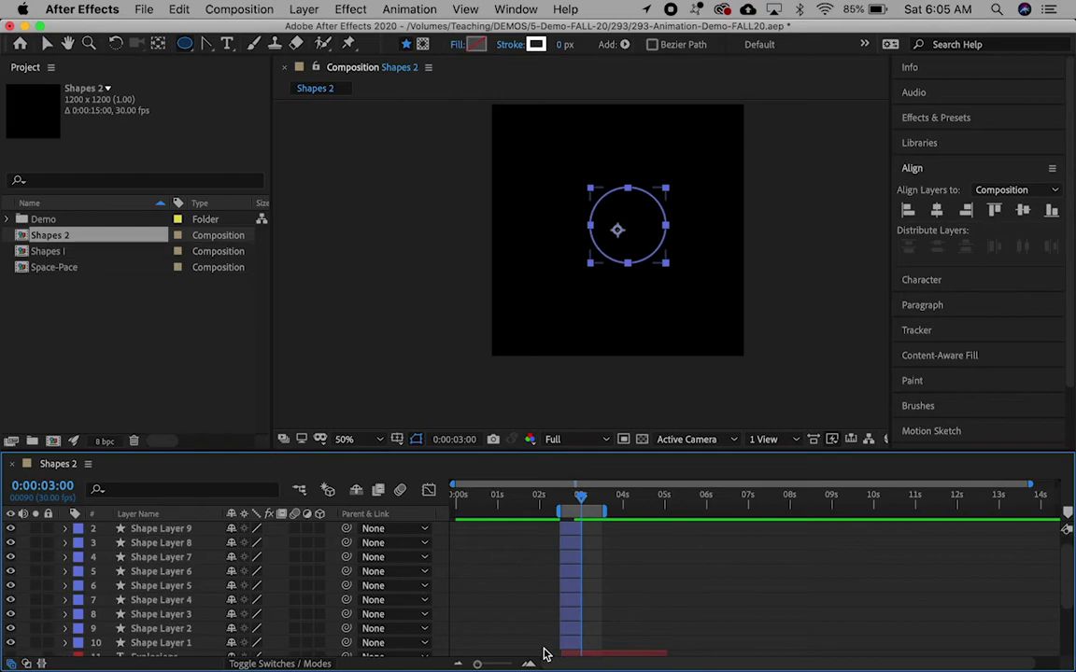
scroll(546, 653, down, 3)
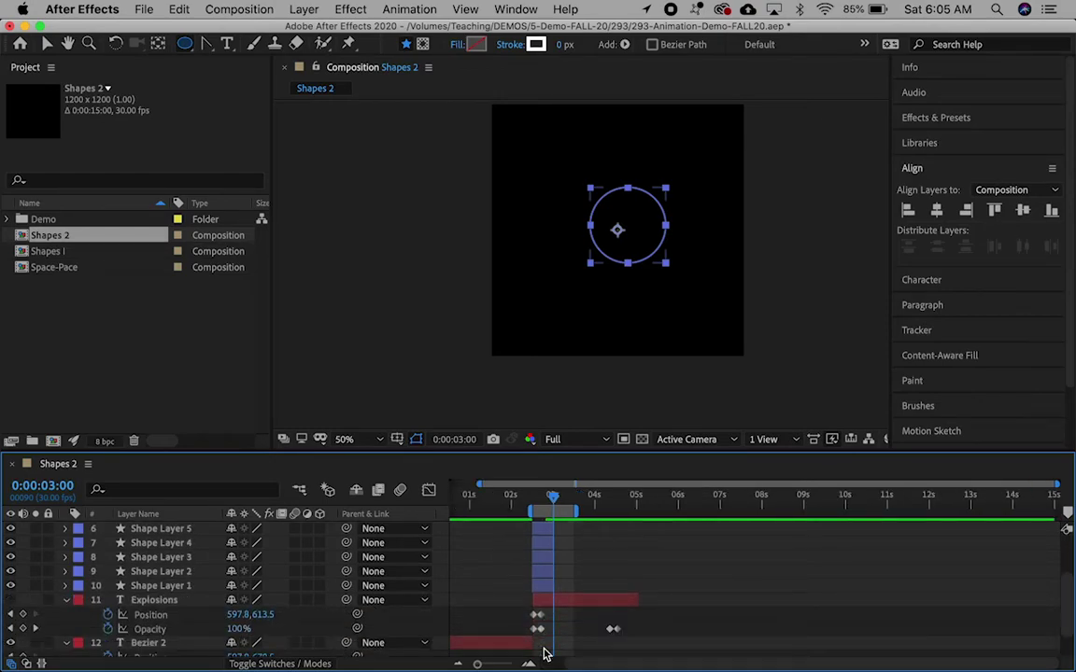
scroll(546, 654, up, 3)
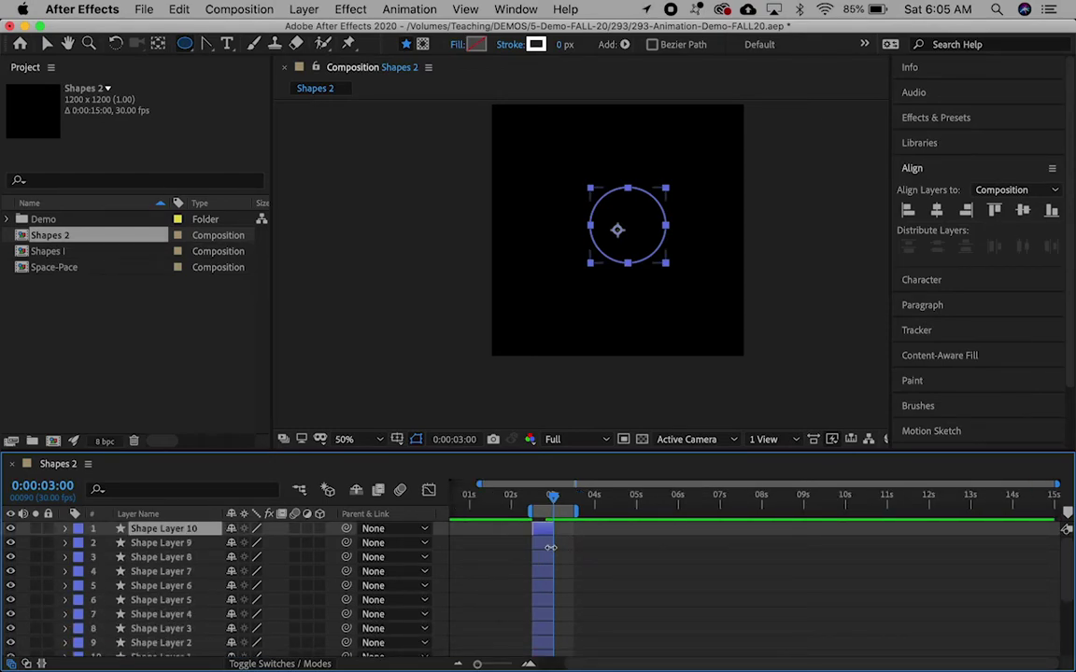
drag(542, 531, 556, 634)
click(550, 614)
drag(546, 647, 569, 633)
scroll(545, 607, down, 2)
- With the Selection tool, move four of the overlapping circles from the centre out toward the four corners of the composition
click(47, 44)
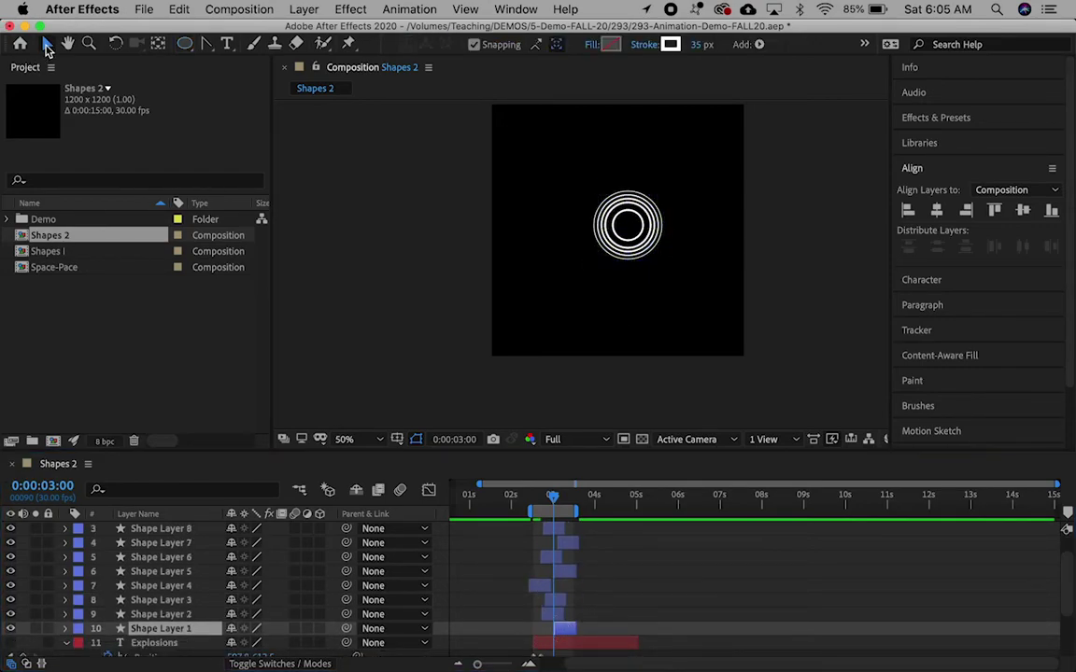
drag(631, 242, 667, 313)
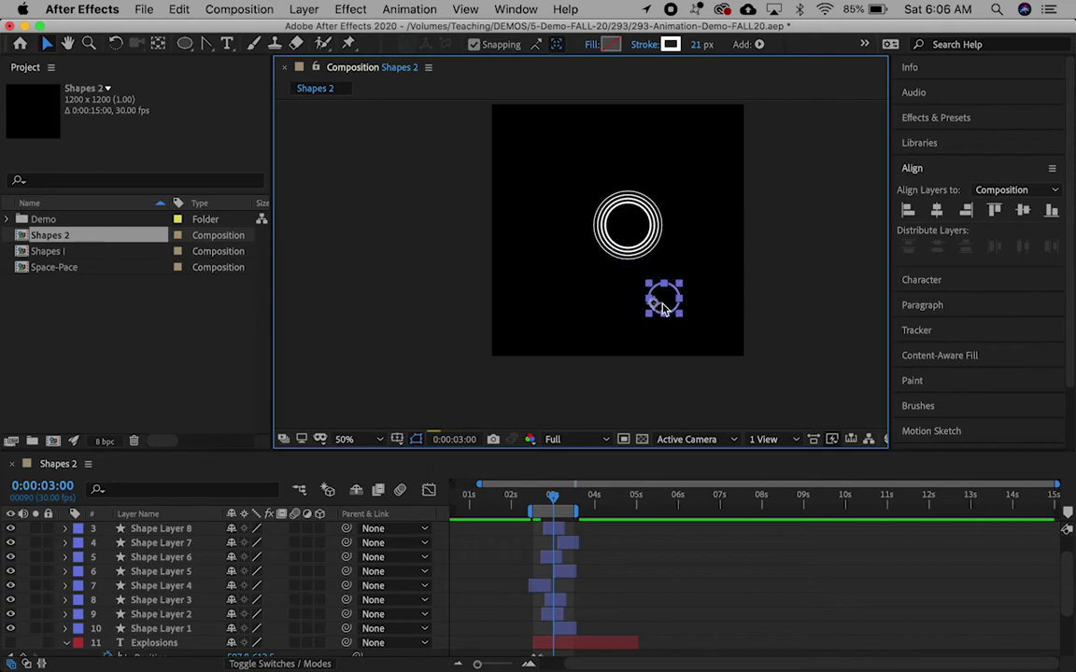
click(554, 615)
drag(638, 238, 558, 150)
click(619, 228)
drag(619, 228, 694, 144)
click(533, 584)
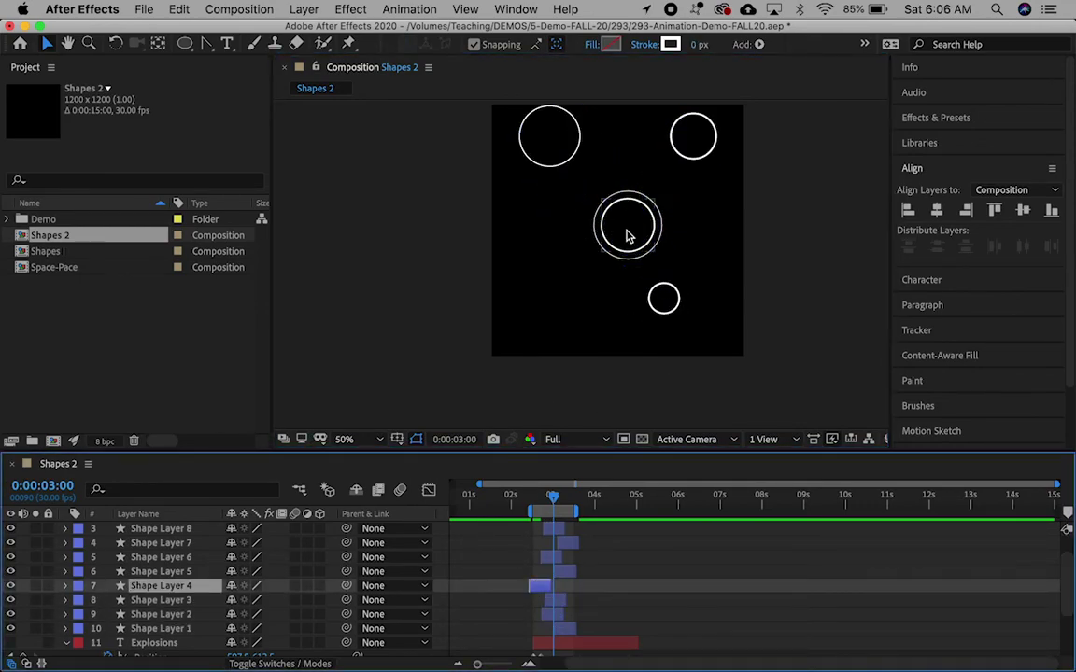
drag(629, 236, 545, 316)
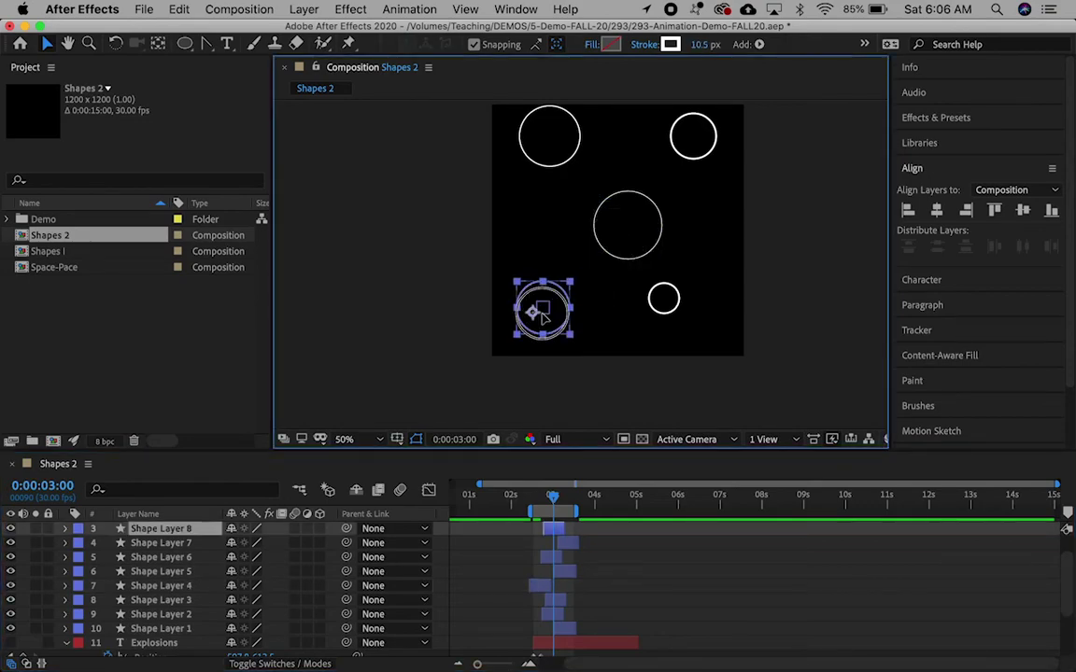
- Move another centred circle to the left side of the composition and the Shape Layer 7 circle to the right side at 0:00:03:08
scroll(557, 547, up, 2)
click(569, 550)
drag(619, 238, 550, 236)
click(631, 240)
click(557, 498)
drag(560, 500, 568, 499)
drag(645, 230, 720, 266)
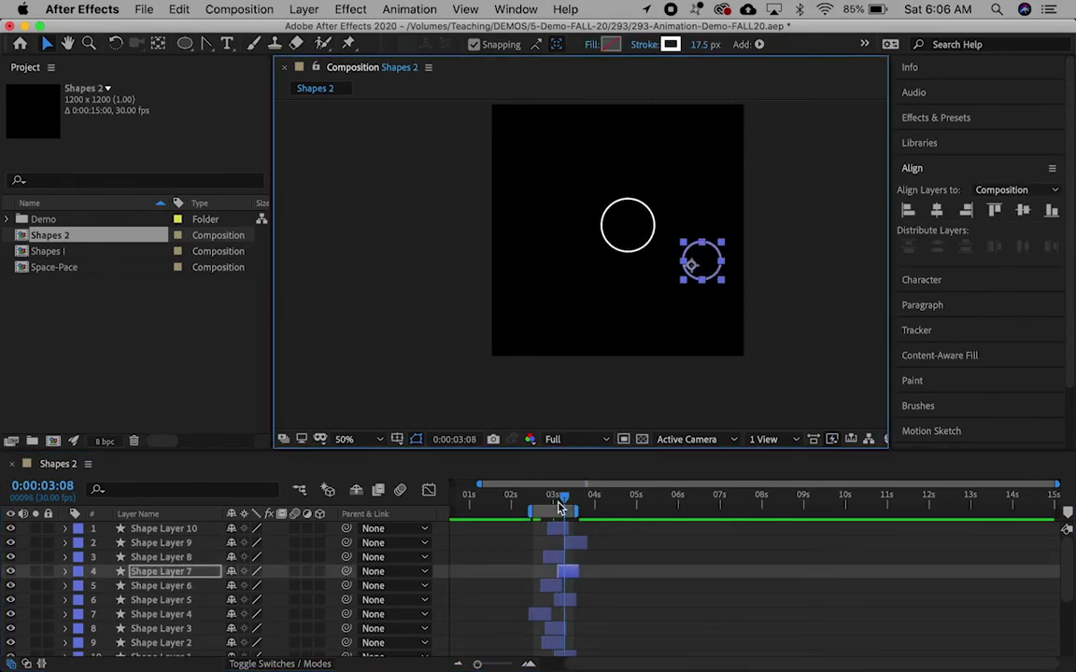
- Move the Shape Layer 8 circle to the upper middle and spread the remaining later circles, scrubbing through the burst to check their placement
click(553, 558)
drag(542, 303, 614, 151)
click(577, 545)
drag(567, 498, 595, 498)
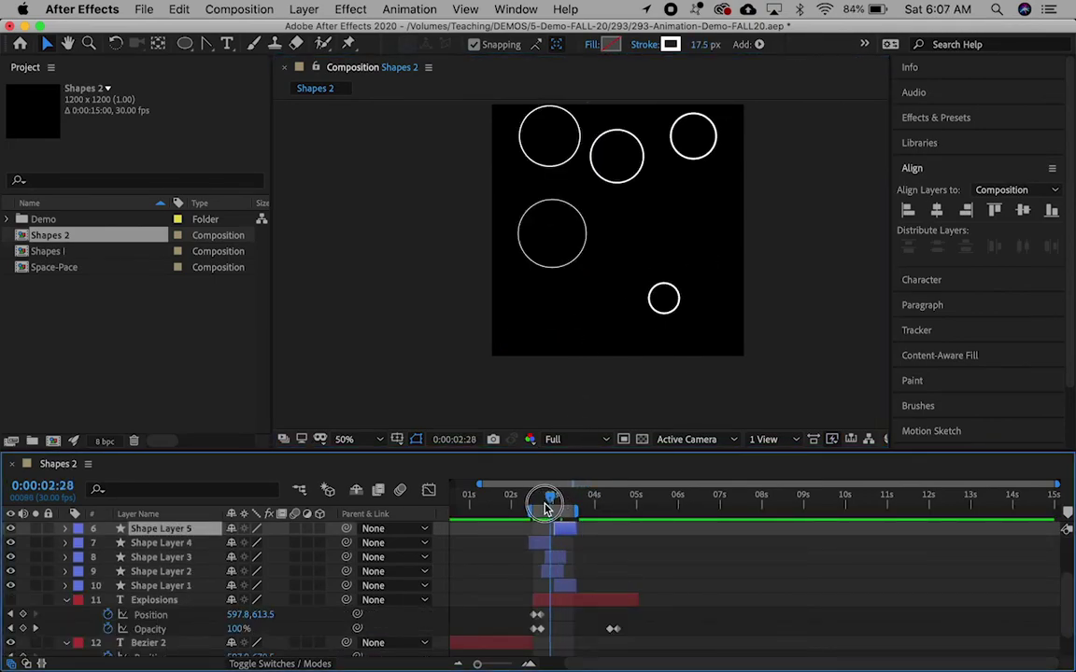
drag(545, 505, 601, 525)
mouse_move(561, 528)
mouse_down()
mouse_move(533, 514)
mouse_move(566, 524)
mouse_up()
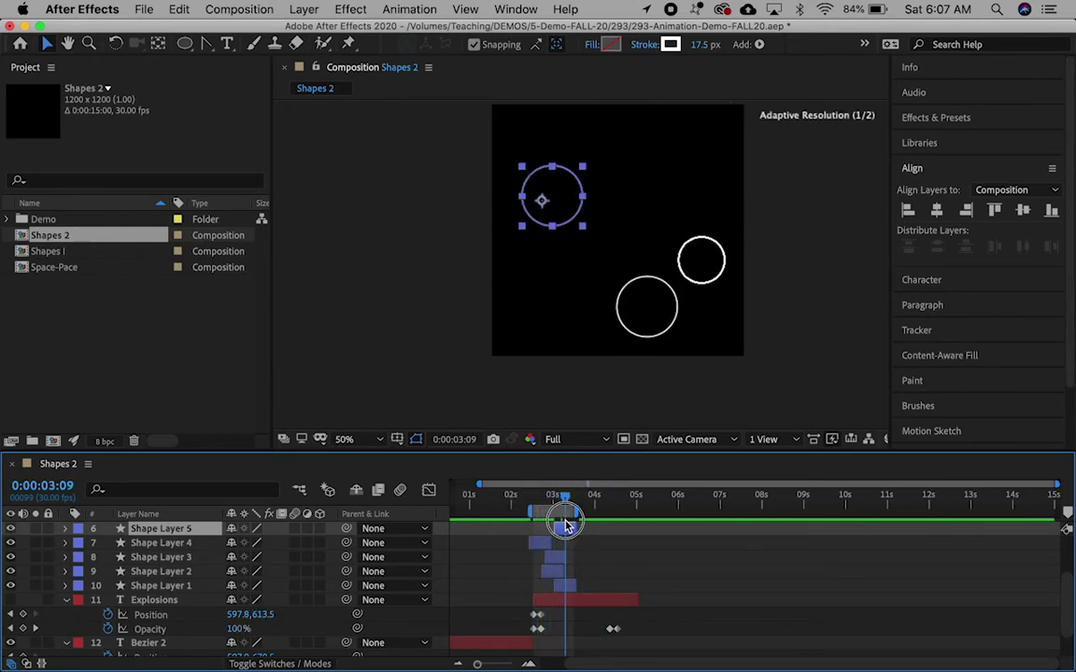
- Show the Explosions text layer again and go to 0:00:02:19 to check the title with the circles
click(10, 600)
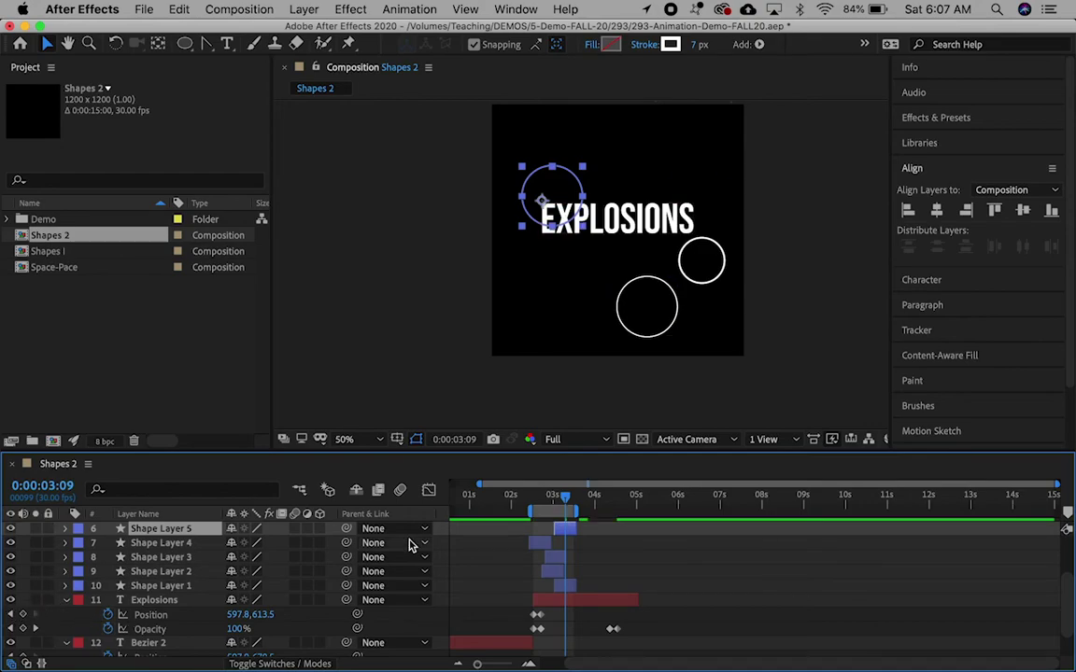
click(537, 504)
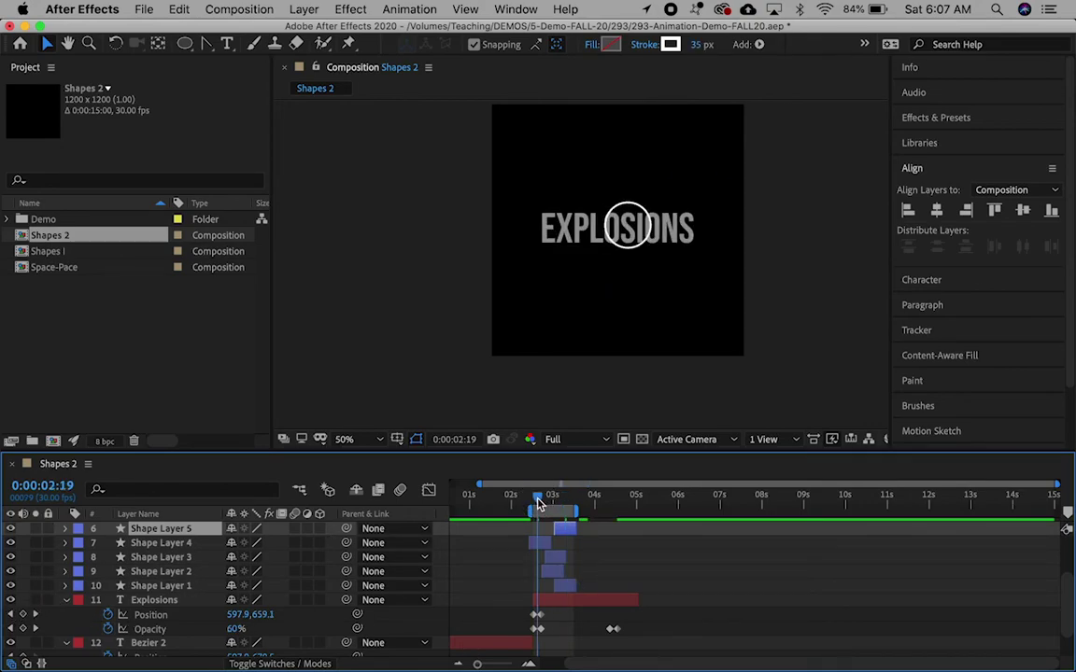